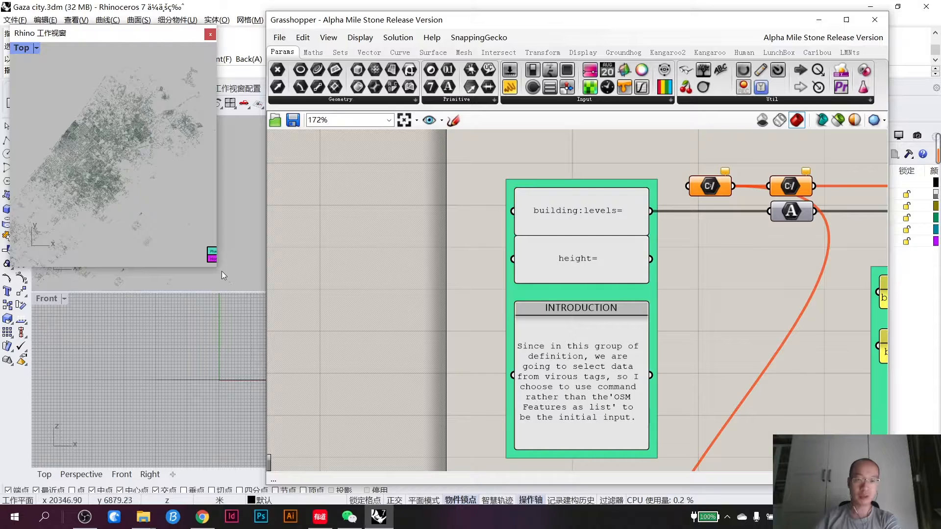
# Step: Enlarge the floating Top viewport beside the canvas and bring the whole definition into view
pyautogui.moveTo(217, 267); pyautogui.dragTo(249, 305)
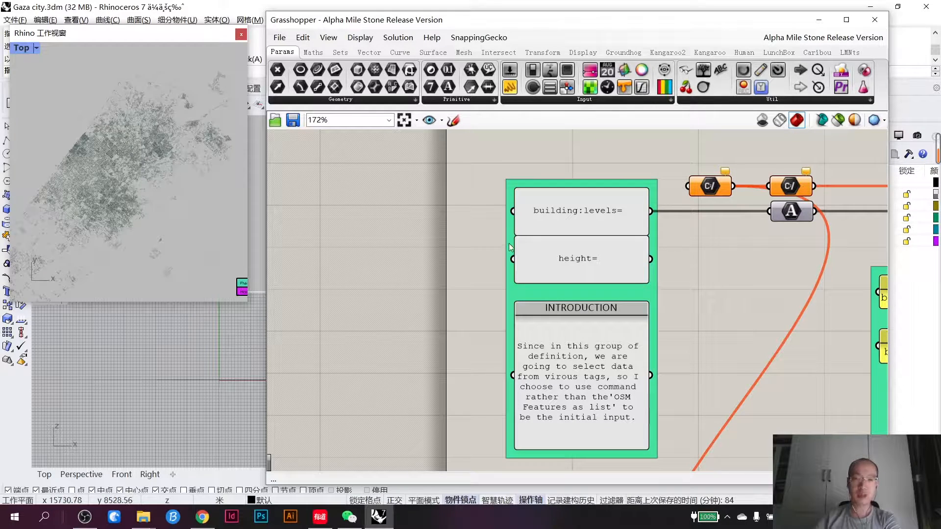
pyautogui.scroll(-4, 453, 238)
pyautogui.scroll(-5, 453, 237)
pyautogui.moveTo(759, 327); pyautogui.dragTo(558, 253, button='right')
pyautogui.scroll(-1, 559, 253)
pyautogui.scroll(-1, 650, 271)
pyautogui.moveTo(651, 271); pyautogui.dragTo(688, 284, button='right')
pyautogui.scroll(2, 500, 216)
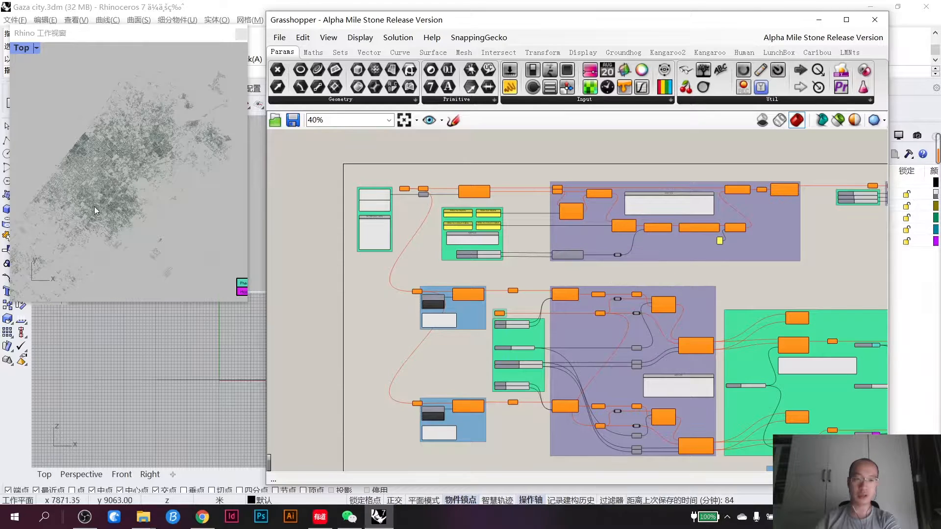
# Step: Set the first file path parameter, feeding the OSM components, to the existing file "map Gaza city"
pyautogui.scroll(2, 401, 189)
pyautogui.scroll(8, 401, 190)
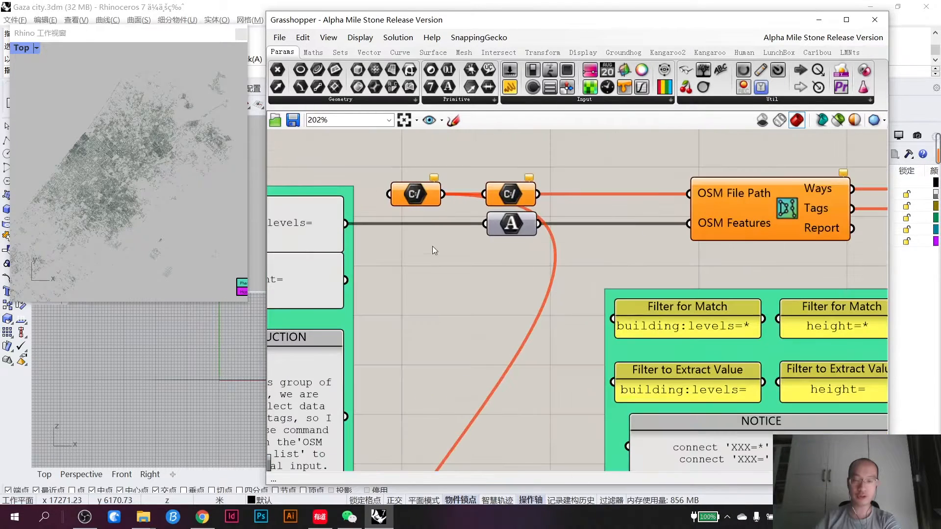
pyautogui.click(536, 225)
pyautogui.rightClick(537, 219)
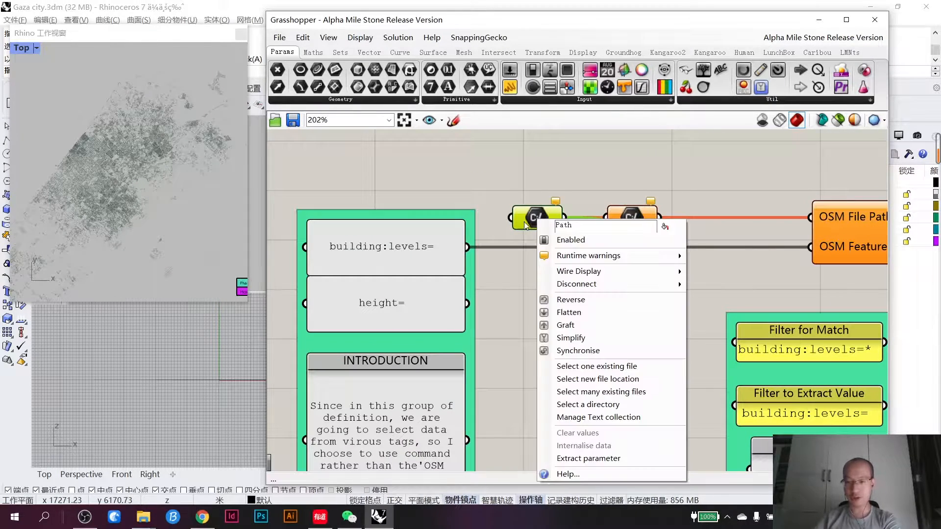
pyautogui.click(576, 366)
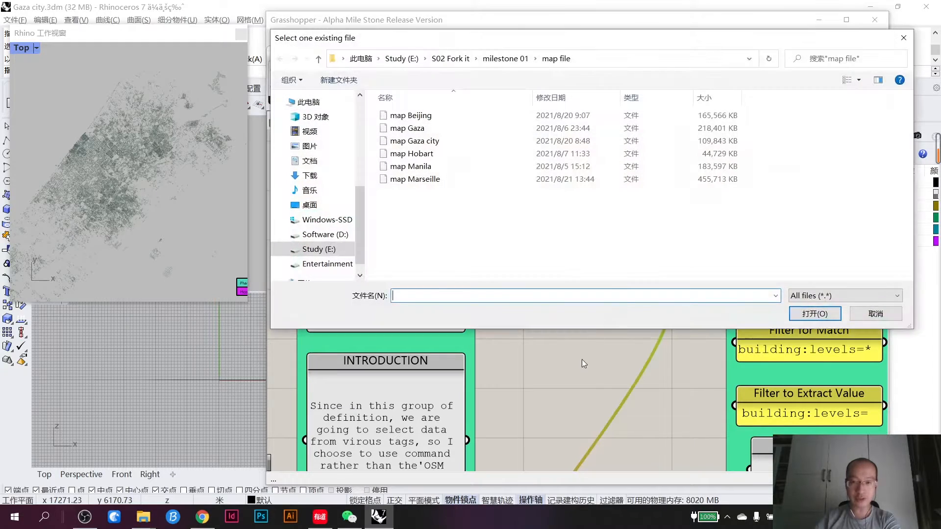
pyautogui.click(437, 142)
pyautogui.doubleClick(437, 141)
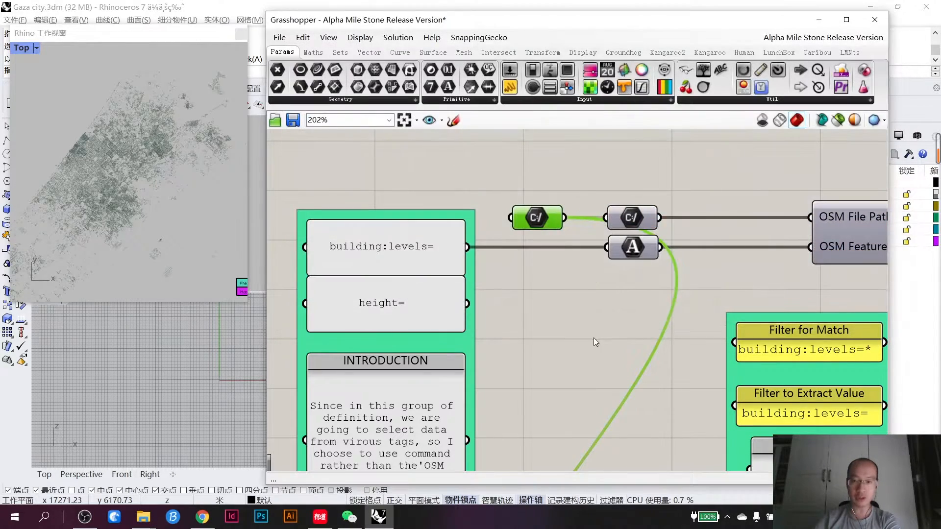
# Step: Examine the building data branch from the levels and height filters through the Point Network to its coloured preview settings
pyautogui.scroll(-6, 592, 324)
pyautogui.moveTo(744, 319); pyautogui.dragTo(477, 223, button='right')
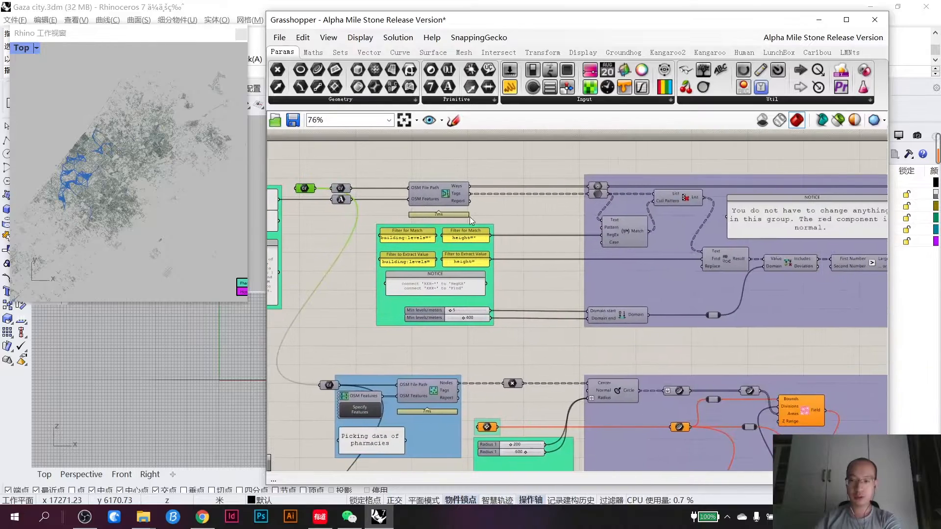
pyautogui.moveTo(614, 240); pyautogui.dragTo(534, 241, button='right')
pyautogui.moveTo(740, 226); pyautogui.dragTo(457, 240, button='right')
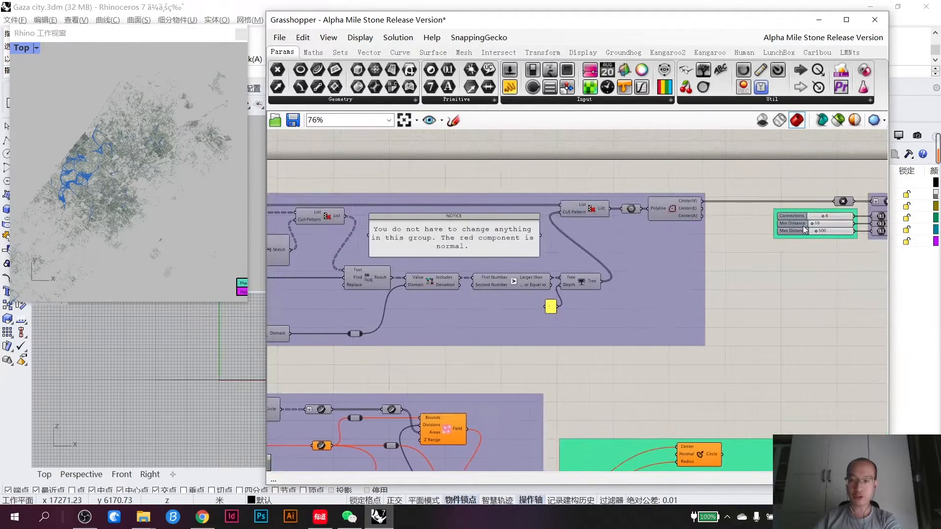
pyautogui.moveTo(840, 225); pyautogui.dragTo(592, 239, button='right')
pyautogui.moveTo(744, 245); pyautogui.dragTo(630, 254, button='right')
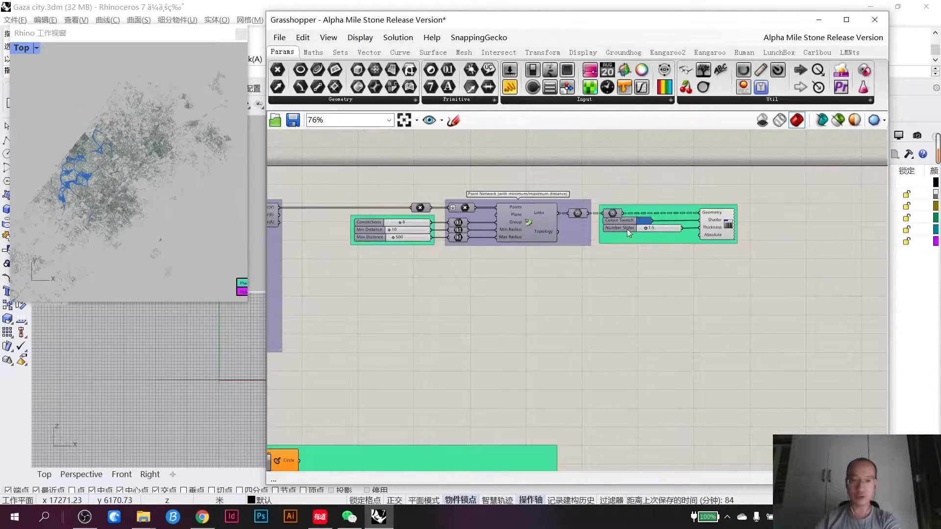
pyautogui.scroll(1, 698, 249)
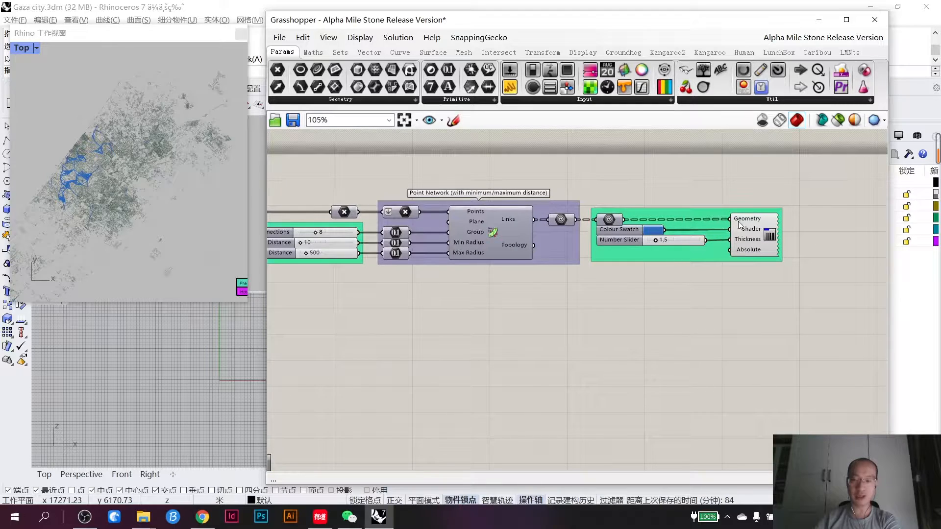
pyautogui.scroll(1, 714, 240)
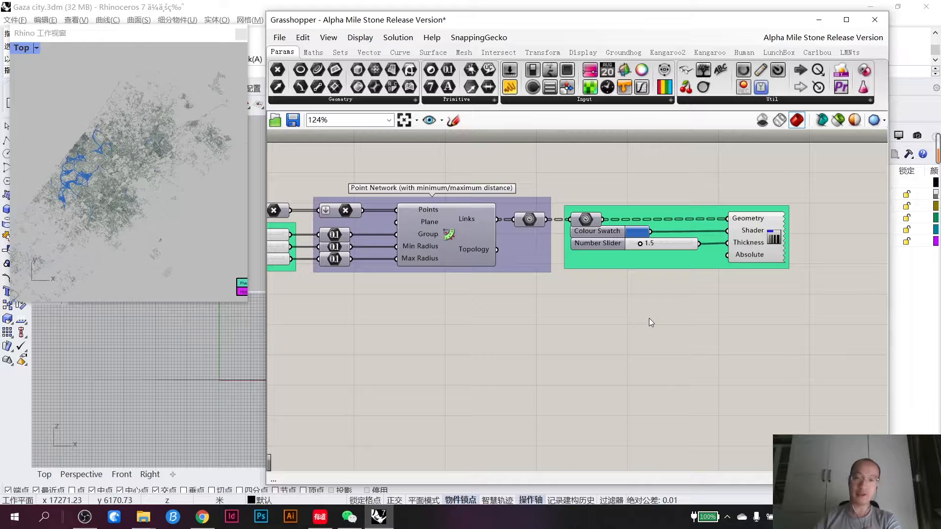
# Step: Set one boundary rectangle for the pharmacy and hospital fields by drawing it around the city's buildings in the Top viewport
pyautogui.scroll(-3, 604, 326)
pyautogui.moveTo(414, 369)
pyautogui.mouseDown(button='right')
pyautogui.moveTo(619, 296)
pyautogui.moveTo(701, 291)
pyautogui.mouseUp(button='right')
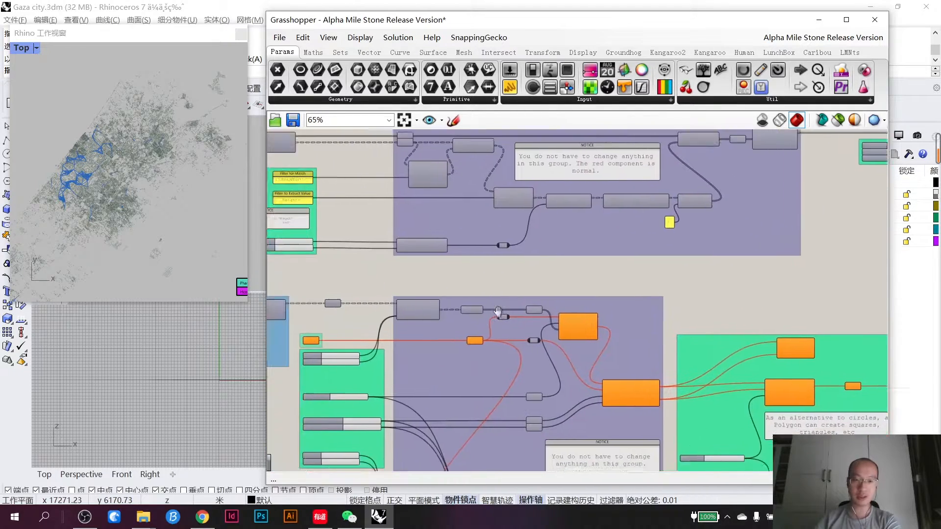
pyautogui.moveTo(290, 362); pyautogui.dragTo(554, 304, button='right')
pyautogui.moveTo(497, 333); pyautogui.dragTo(475, 308, button='right')
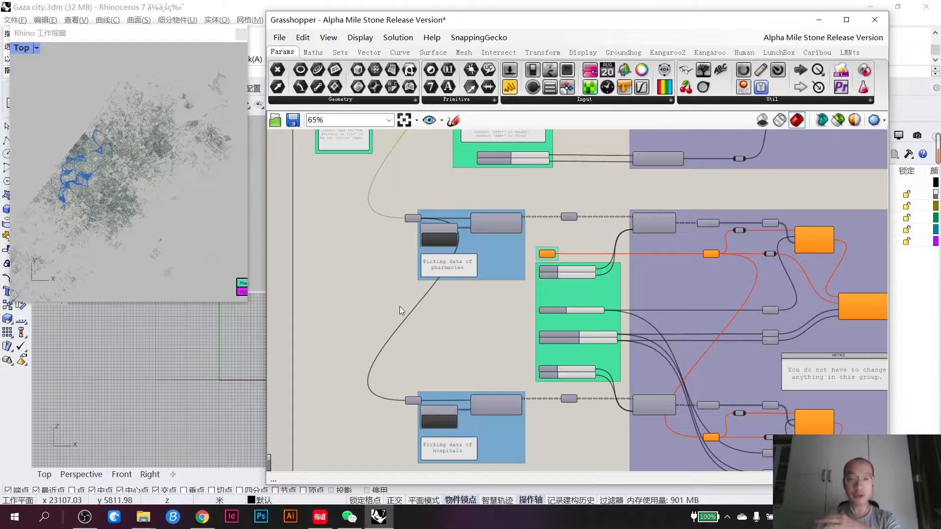
pyautogui.scroll(5, 564, 255)
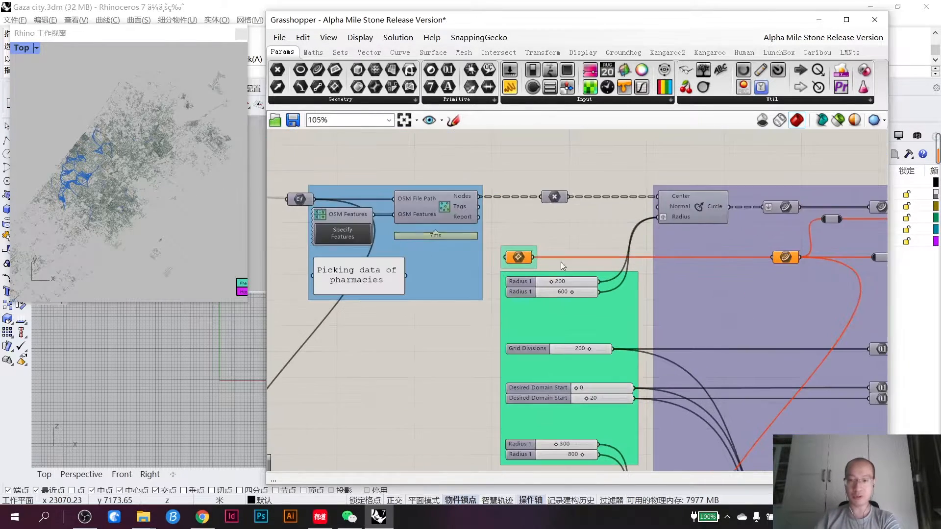
pyautogui.click(510, 255)
pyautogui.rightClick(508, 257)
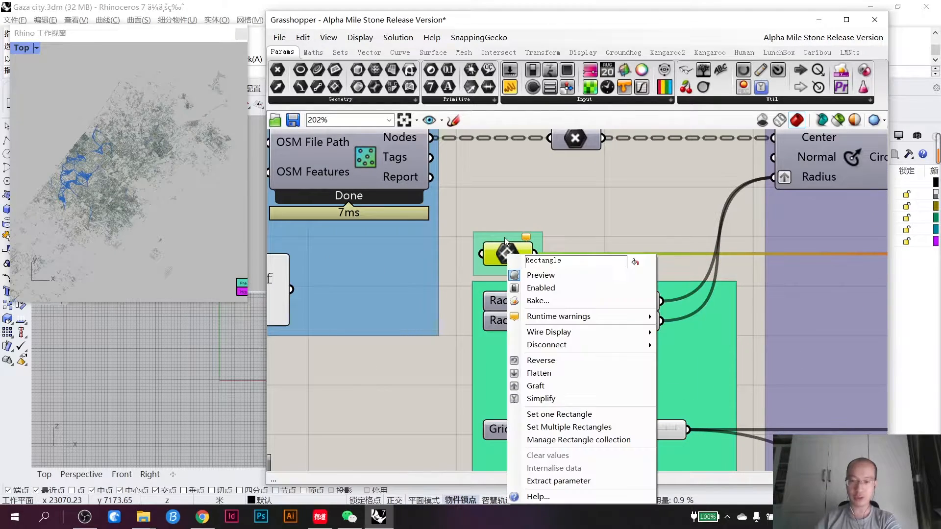
pyautogui.click(564, 416)
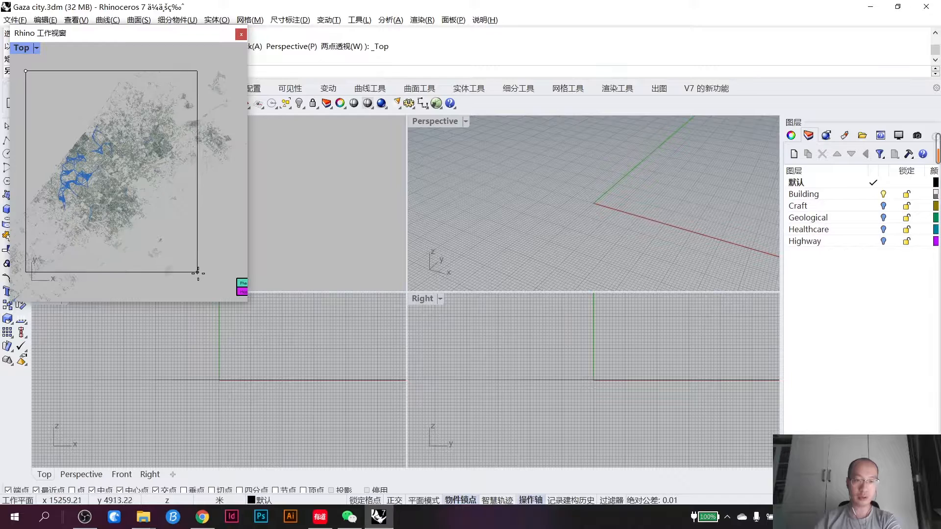
pyautogui.click(211, 255)
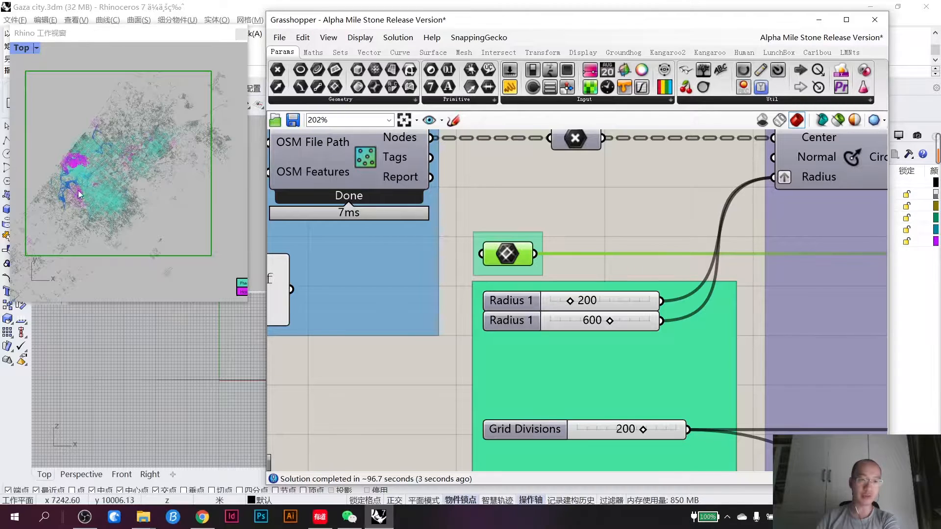
# Step: Examine the pharmacy and hospital field patterns, the blue network lines and the colour legend in the Top viewport
pyautogui.scroll(5, 46, 145)
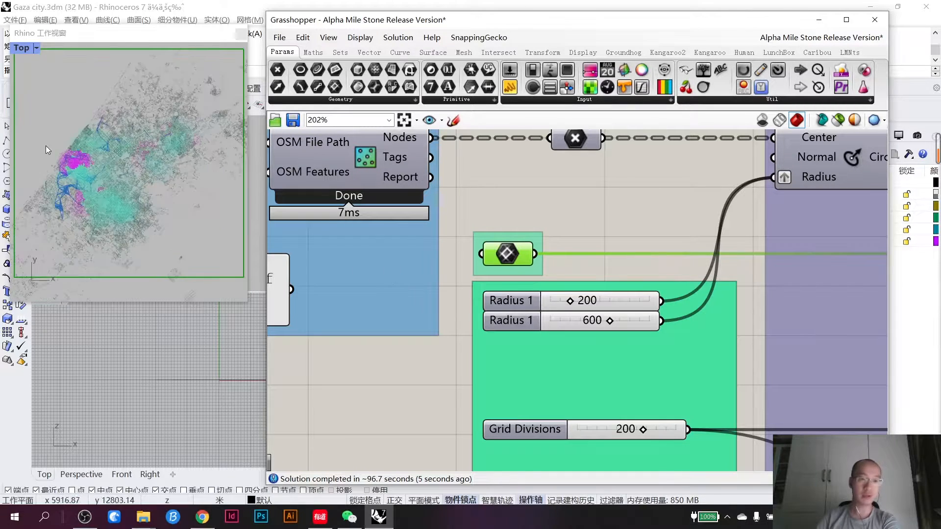
pyautogui.scroll(-3, 132, 180)
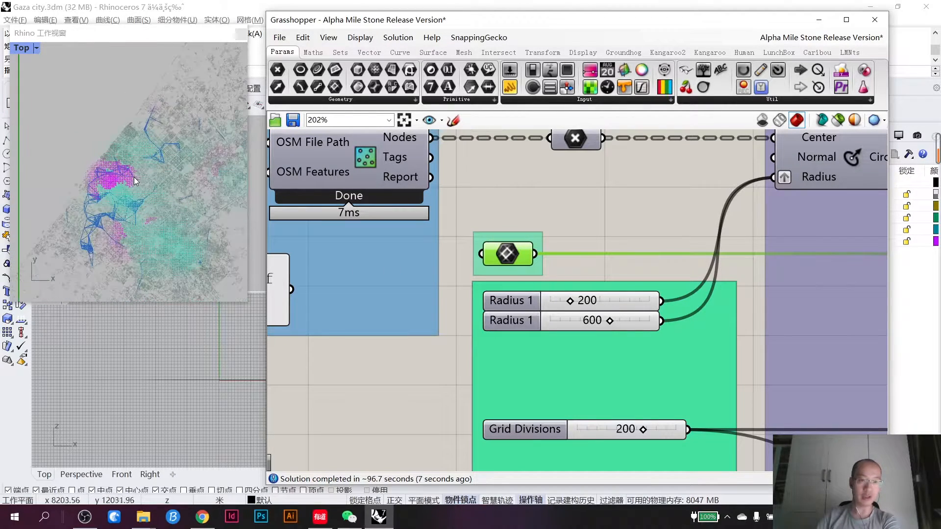
pyautogui.scroll(-2, 140, 185)
pyautogui.moveTo(143, 195); pyautogui.dragTo(107, 165, button='right')
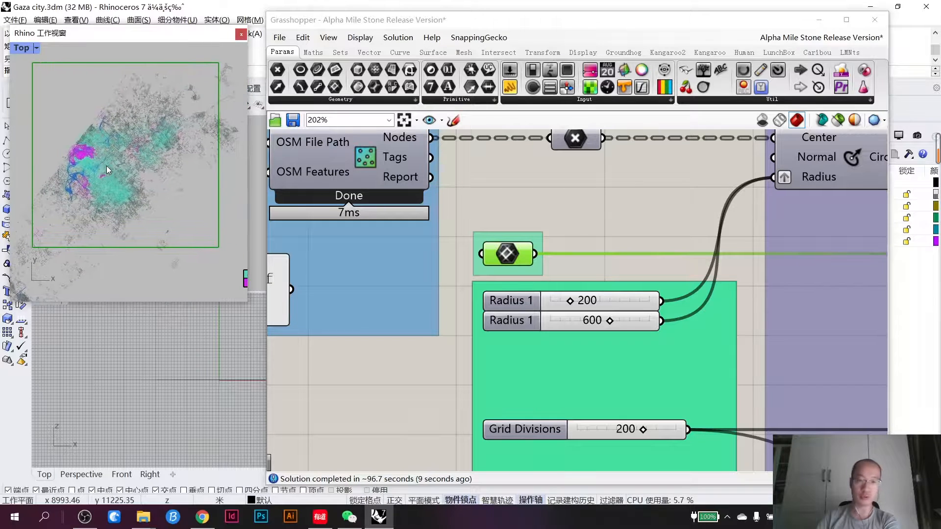
pyautogui.moveTo(166, 207); pyautogui.dragTo(92, 185, button='right')
pyautogui.scroll(6, 163, 238)
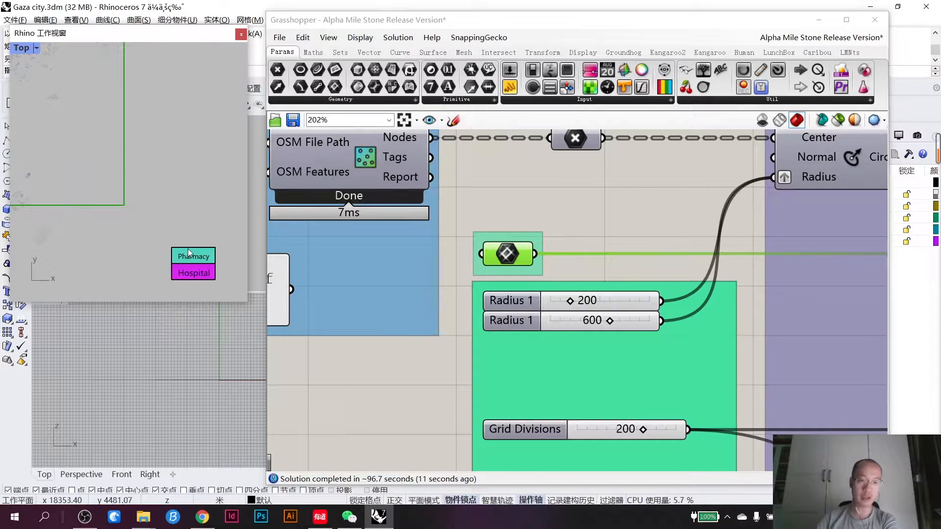
pyautogui.moveTo(187, 248); pyautogui.dragTo(173, 226, button='right')
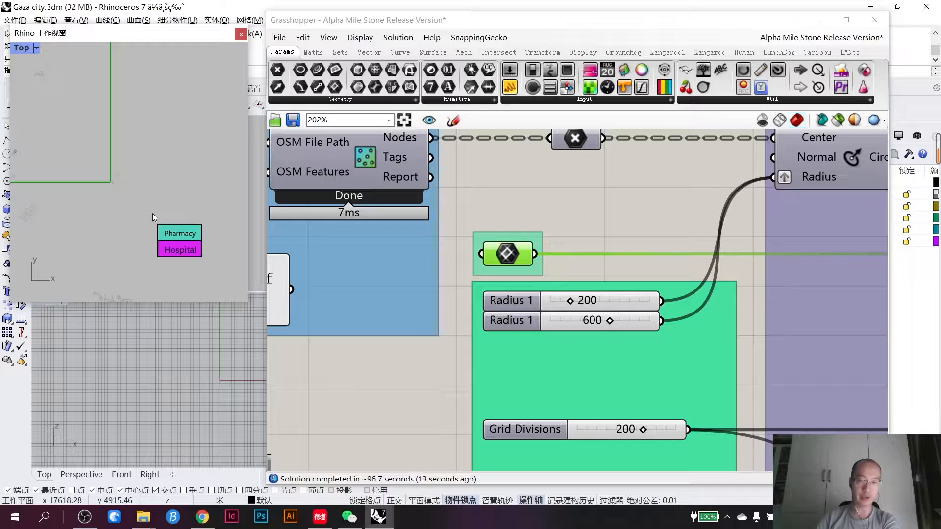
pyautogui.scroll(-5, 151, 208)
pyautogui.scroll(1, 82, 145)
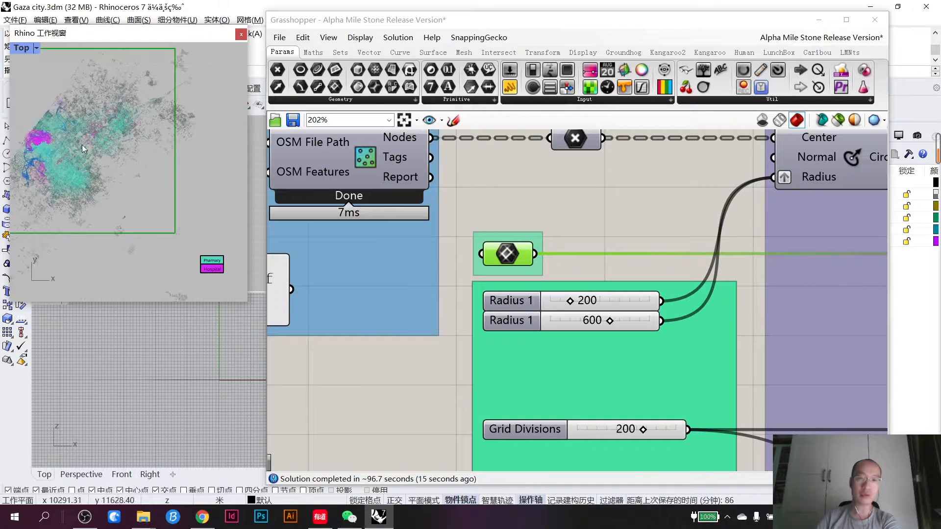
pyautogui.scroll(5, 58, 148)
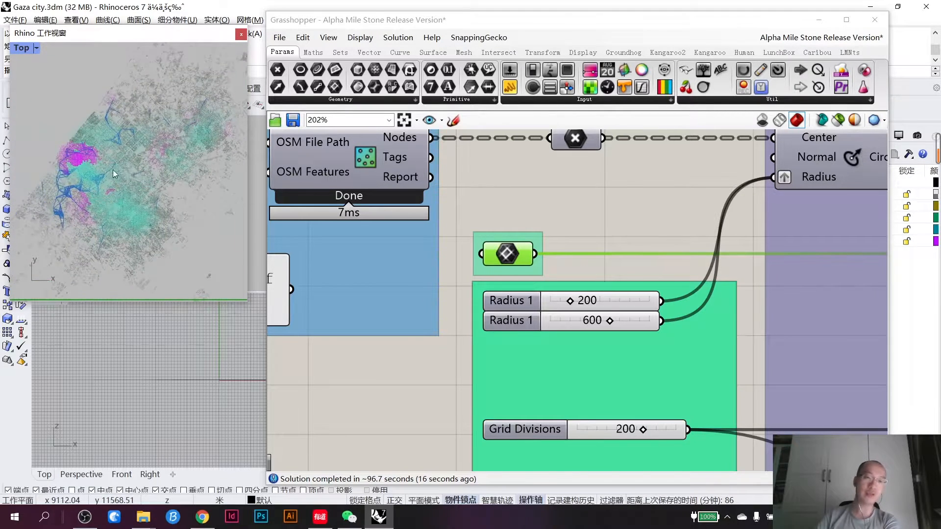
# Step: Set the upper Min levels/meters slider, which feeds the domain start of the building filter, to 20
pyautogui.click(552, 181)
pyautogui.scroll(-5, 550, 181)
pyautogui.moveTo(549, 180); pyautogui.dragTo(436, 316, button='right')
pyautogui.scroll(2, 517, 214)
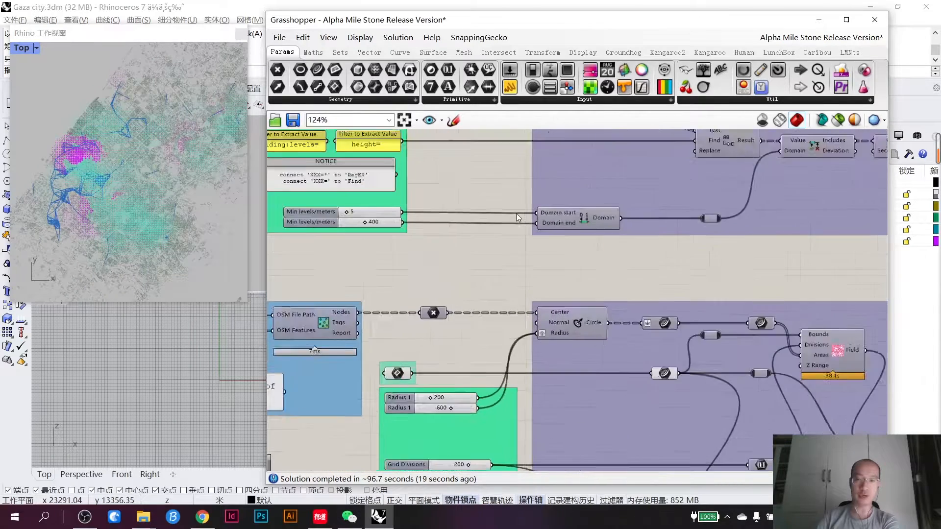
pyautogui.moveTo(386, 232); pyautogui.dragTo(591, 283, button='right')
pyautogui.scroll(5, 520, 265)
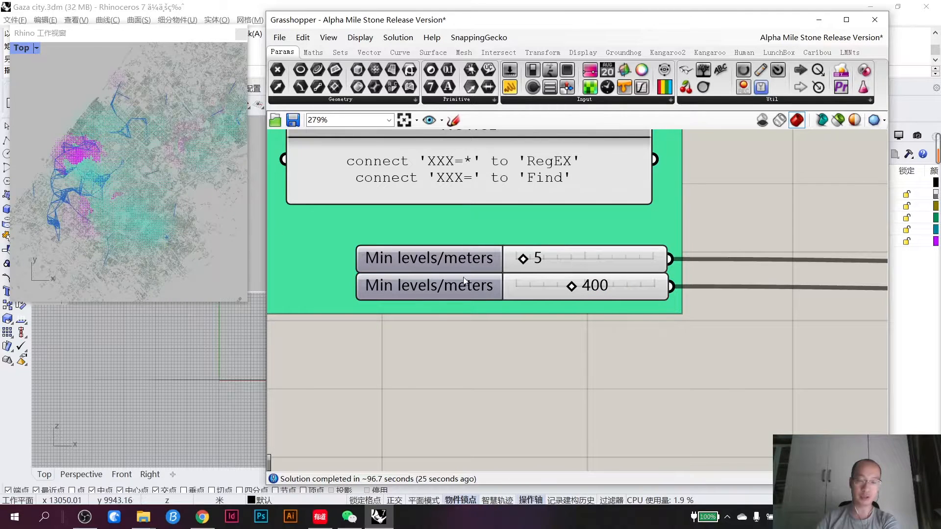
pyautogui.doubleClick(537, 259)
pyautogui.write('20')
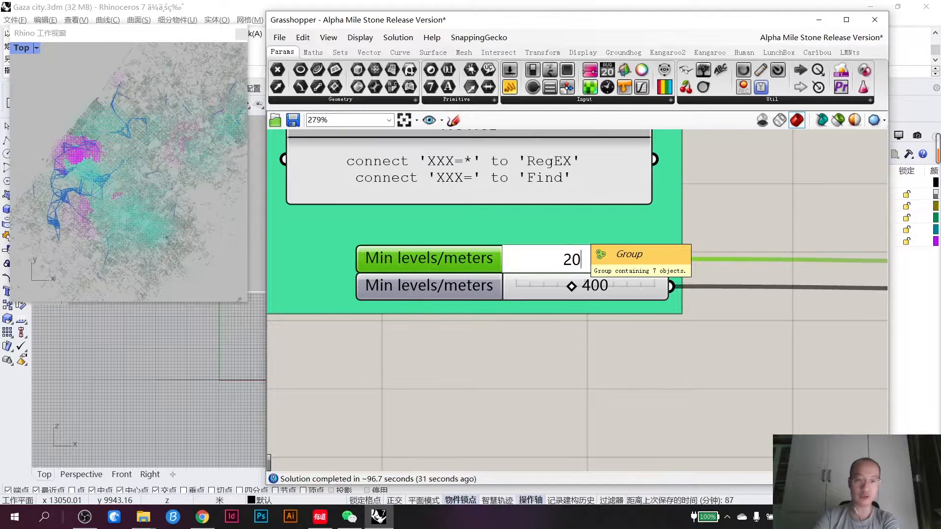
pyautogui.press('Return')
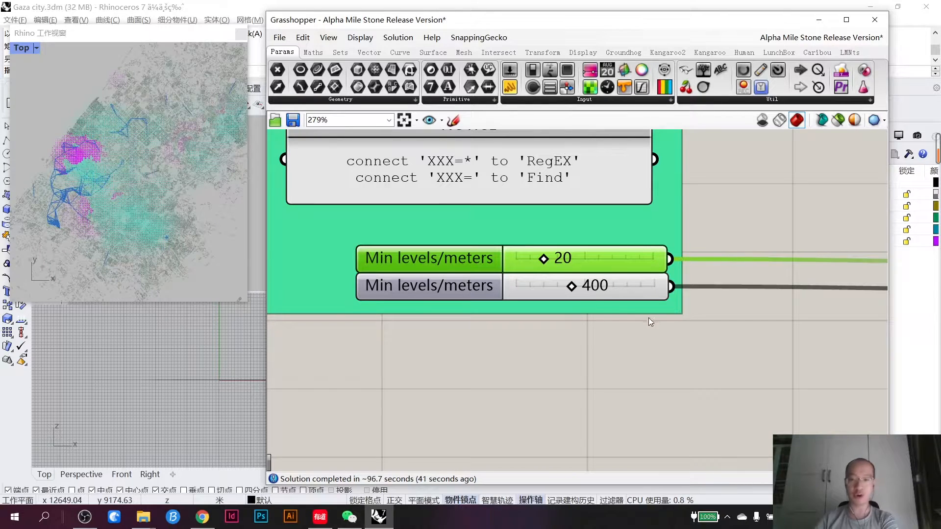
# Step: Examine the Grid Divisions, Desired Domain and Radius sliders alongside the pharmacy and hospital grid pattern in the Top viewport
pyautogui.scroll(-5, 649, 321)
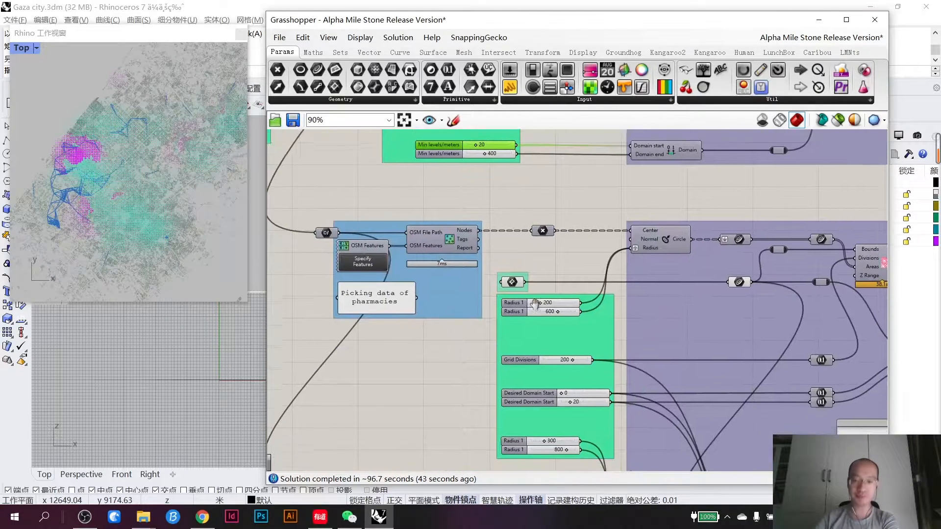
pyautogui.scroll(5, 534, 303)
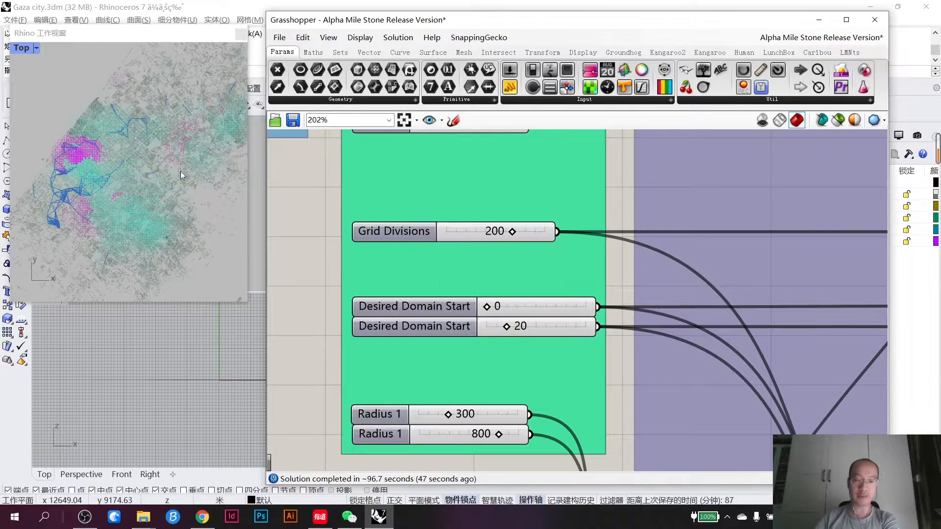
pyautogui.scroll(6, 86, 152)
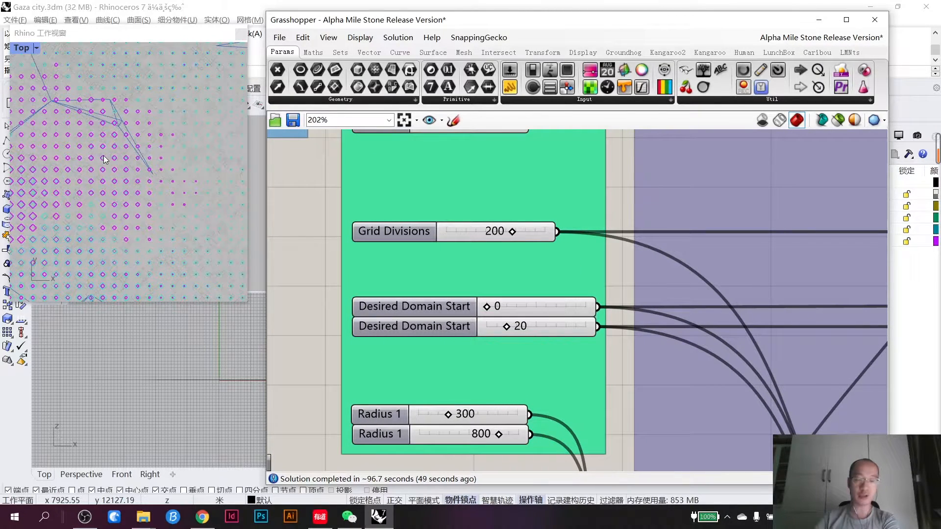
pyautogui.scroll(-4, 402, 217)
pyautogui.scroll(-5, 131, 202)
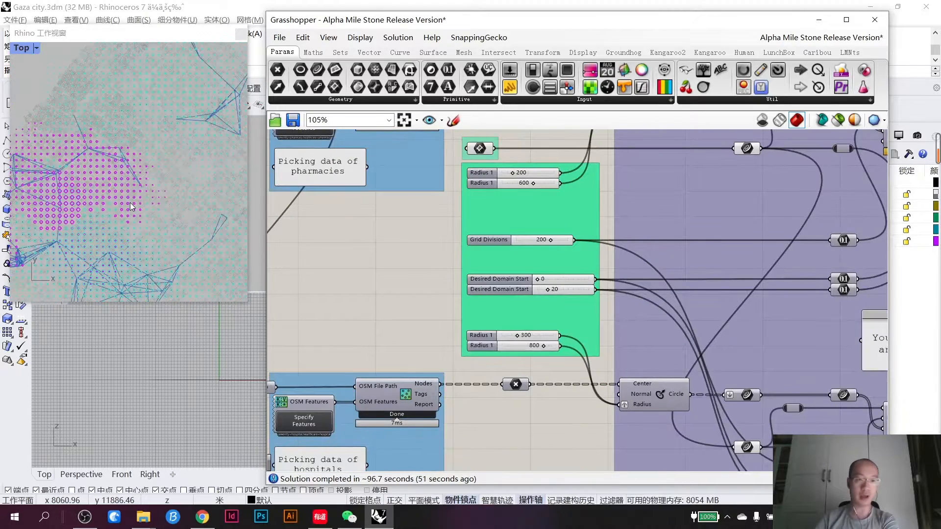
pyautogui.moveTo(536, 316); pyautogui.dragTo(406, 294, button='right')
pyautogui.scroll(2, 421, 225)
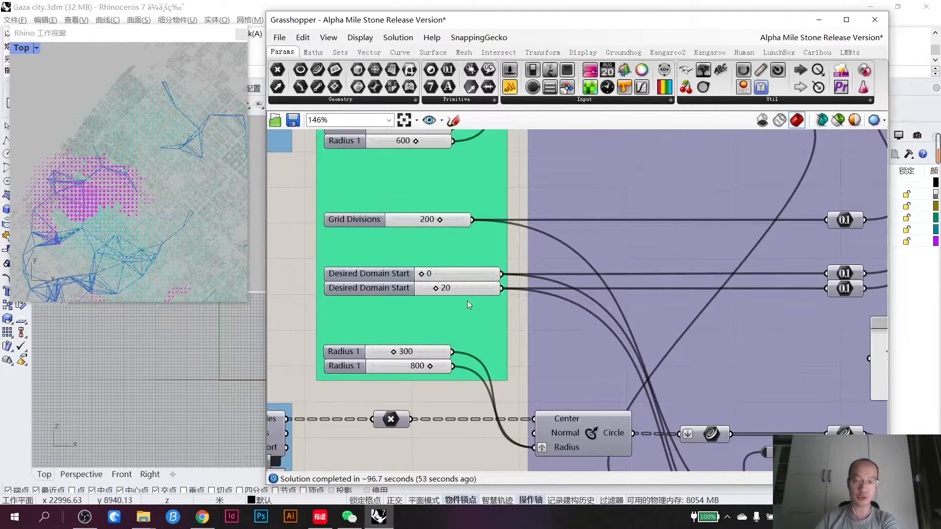
pyautogui.scroll(5, 126, 190)
pyautogui.moveTo(554, 306); pyautogui.dragTo(380, 284, button='right')
pyautogui.moveTo(275, 270); pyautogui.dragTo(503, 272, button='right')
pyautogui.scroll(1, 503, 272)
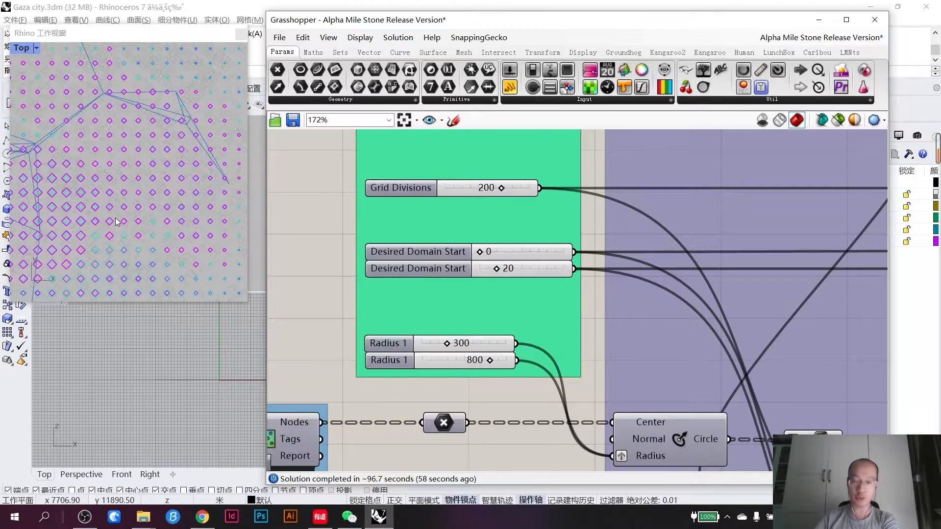
pyautogui.scroll(-3, 314, 258)
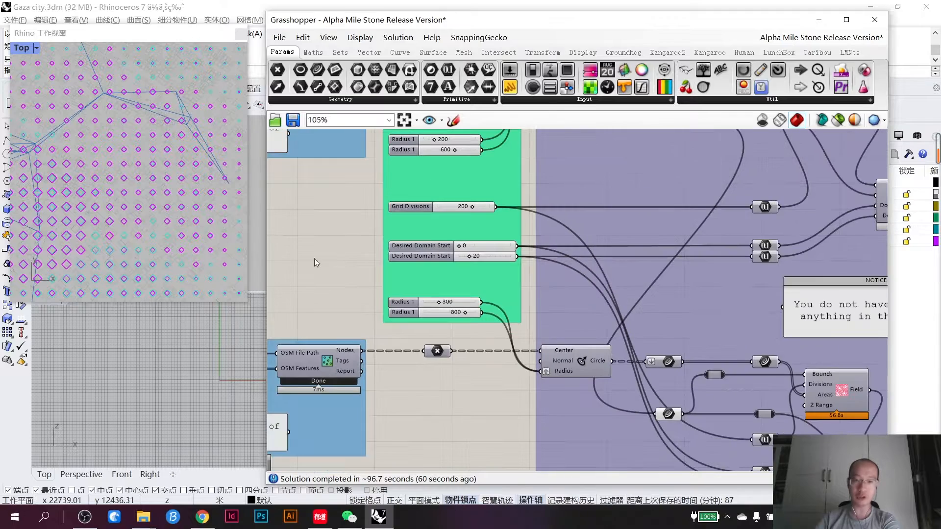
# Step: Examine the lower Radius sliders and the Circle CNR component they feed alongside the magenta and teal fields in the Top viewport
pyautogui.scroll(-5, 95, 219)
pyautogui.moveTo(637, 320); pyautogui.dragTo(619, 275, button='right')
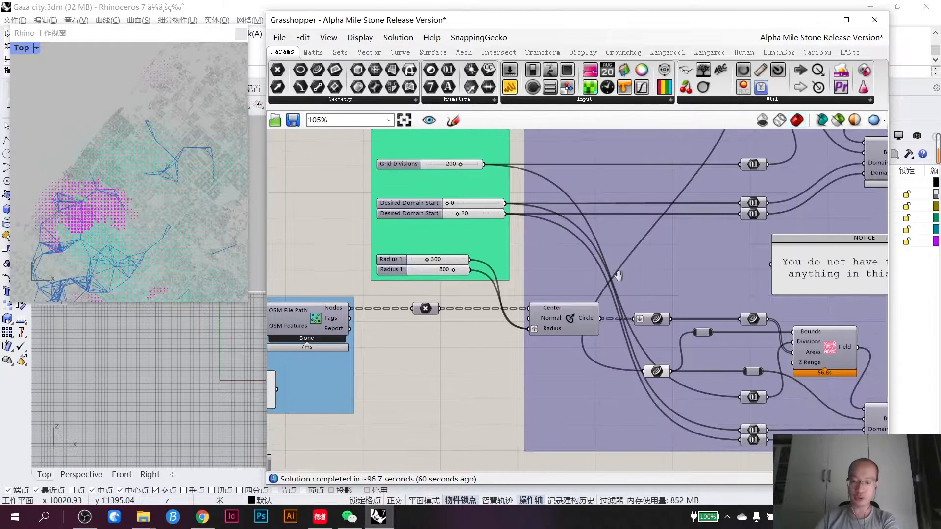
pyautogui.scroll(3, 564, 316)
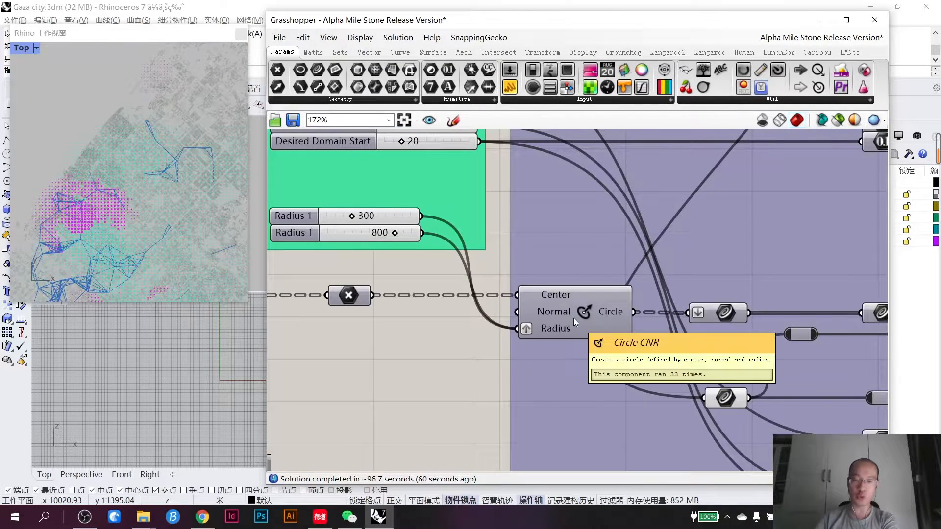
pyautogui.scroll(2, 78, 210)
pyautogui.scroll(1, 78, 210)
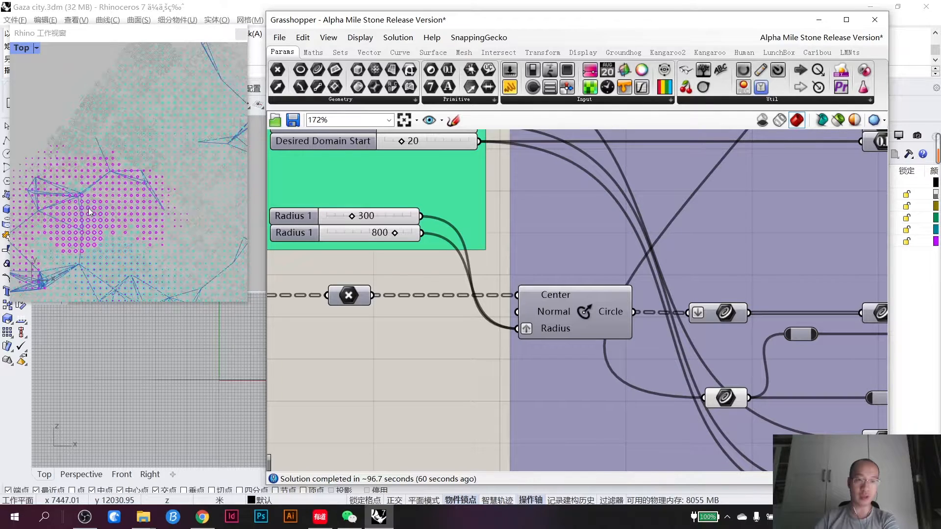
pyautogui.scroll(-2, 116, 202)
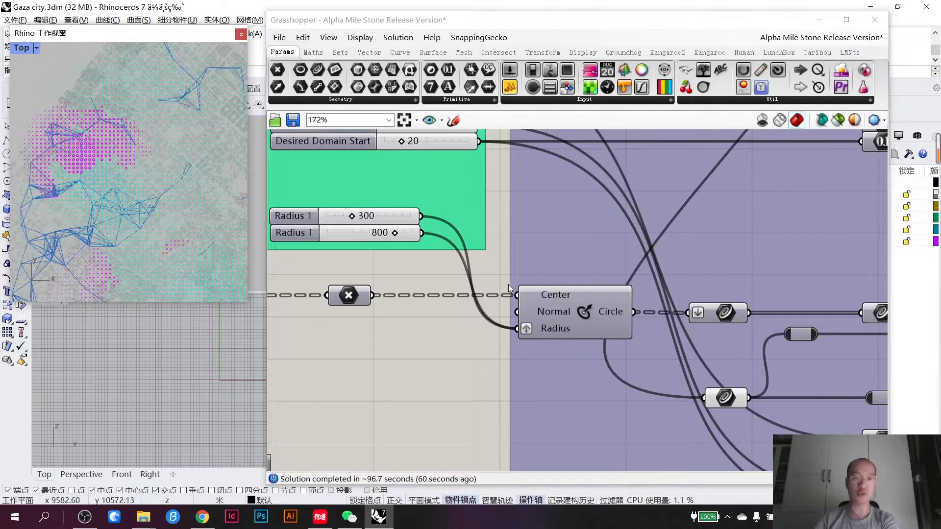
# Step: Feed the teal pattern's geometry parameter from the upper Circle component instead of the Polygon component
pyautogui.scroll(-3, 584, 287)
pyautogui.moveTo(648, 283); pyautogui.dragTo(434, 282, button='right')
pyautogui.moveTo(706, 305); pyautogui.dragTo(503, 313, button='right')
pyautogui.moveTo(828, 238); pyautogui.dragTo(737, 320, button='right')
pyautogui.scroll(1, 448, 211)
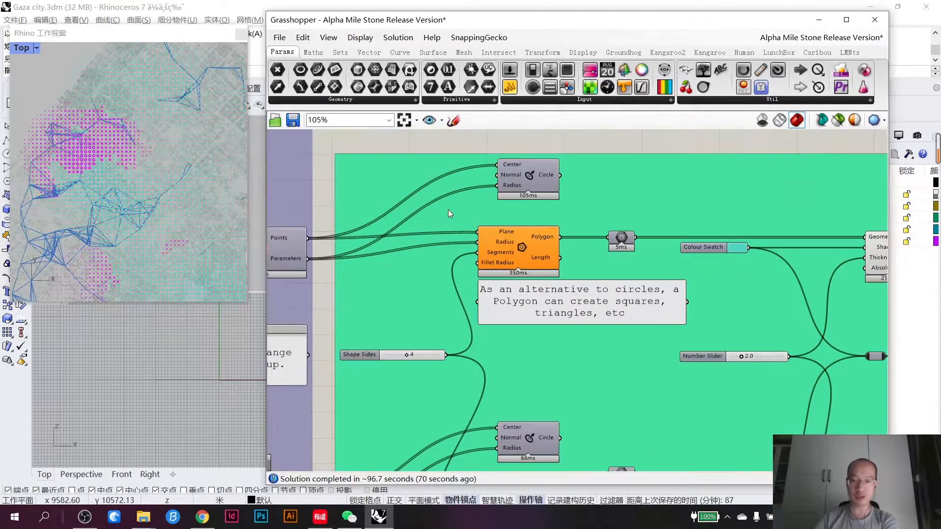
pyautogui.scroll(2, 448, 211)
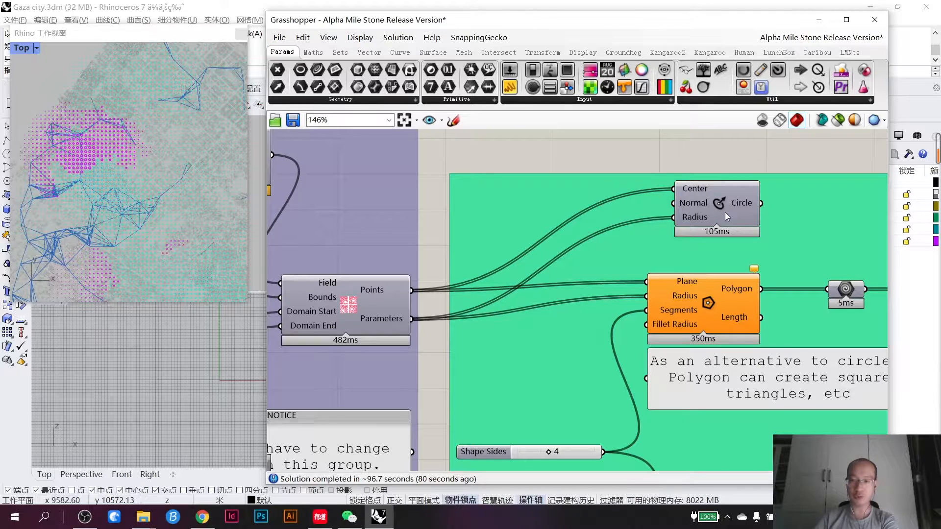
pyautogui.moveTo(748, 242); pyautogui.dragTo(558, 246, button='right')
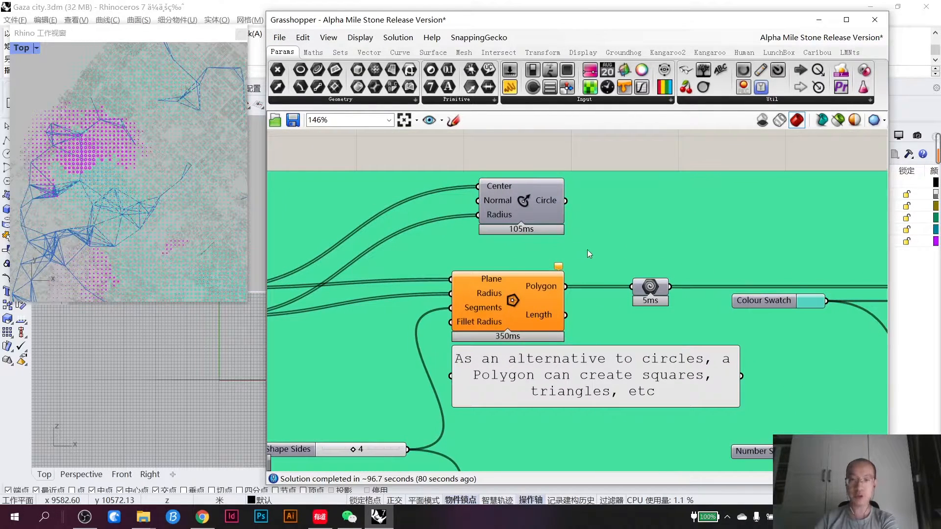
pyautogui.scroll(6, 87, 134)
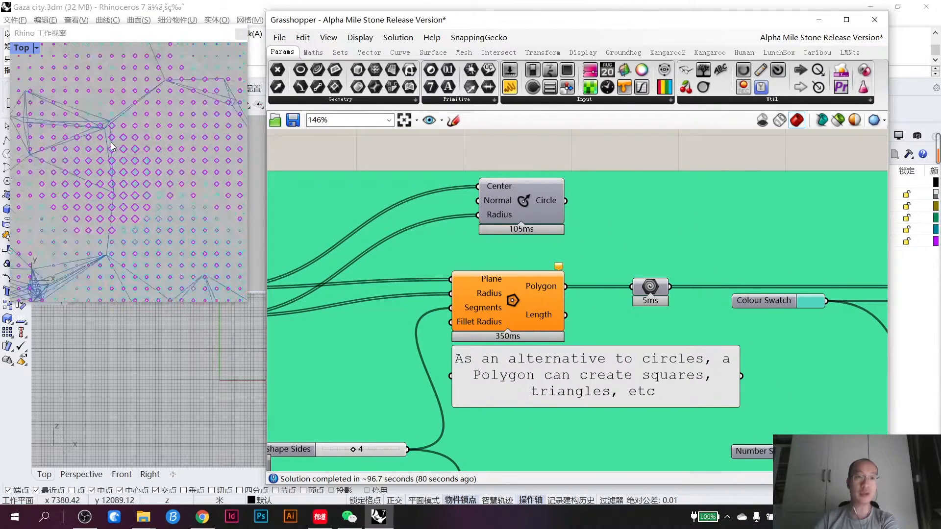
pyautogui.scroll(1, 110, 142)
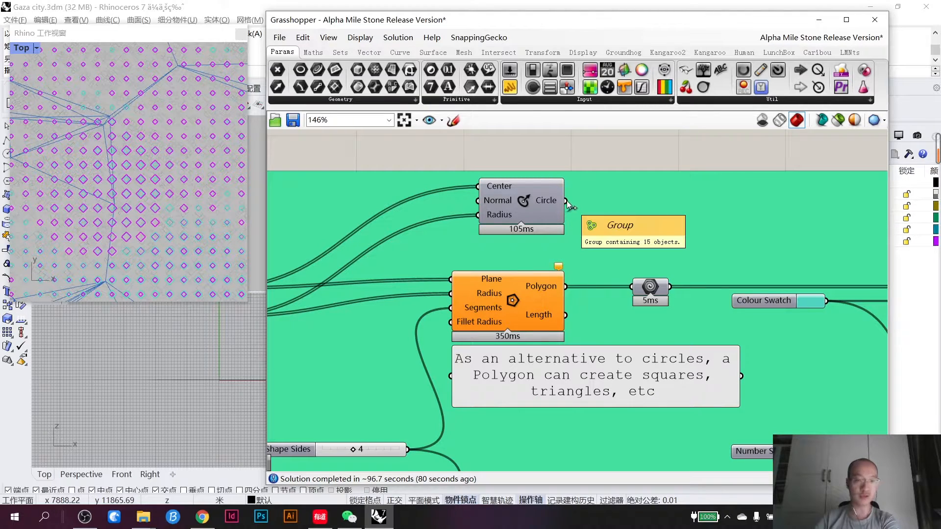
pyautogui.moveTo(567, 202); pyautogui.dragTo(632, 287)
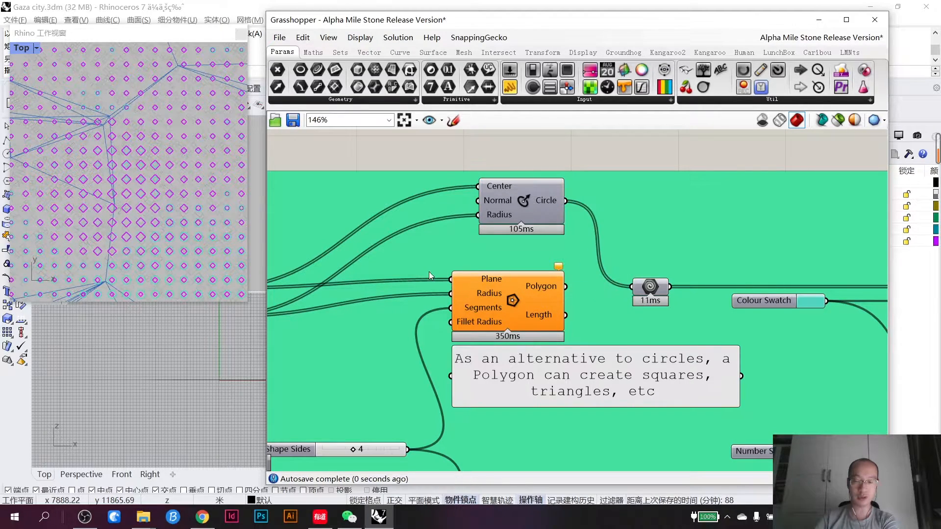
pyautogui.scroll(-2, 117, 197)
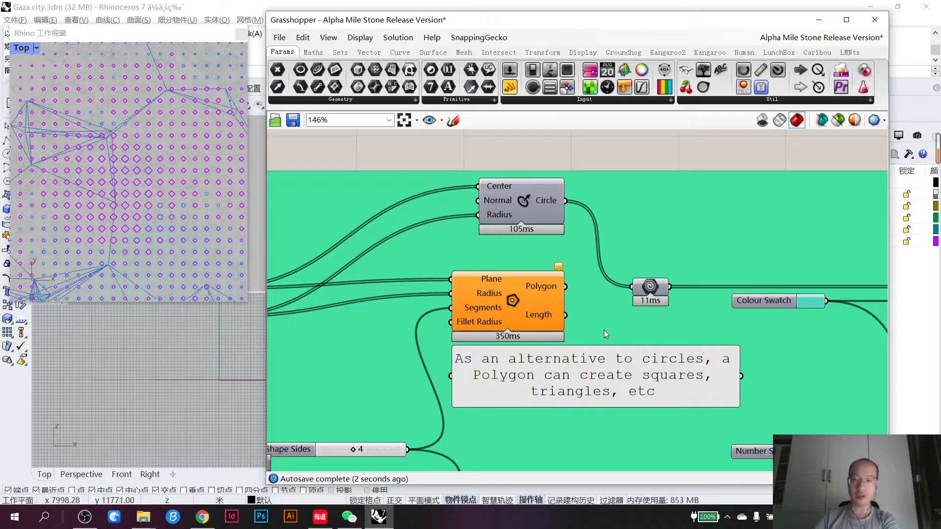
# Step: Feed the magenta pattern's geometry parameter from the lower Circle component instead of Polygon, and inspect the shapes in the Top viewport
pyautogui.moveTo(567, 460); pyautogui.dragTo(565, 302, button='right')
pyautogui.moveTo(564, 357); pyautogui.dragTo(501, 234, button='right')
pyautogui.scroll(2, 492, 282)
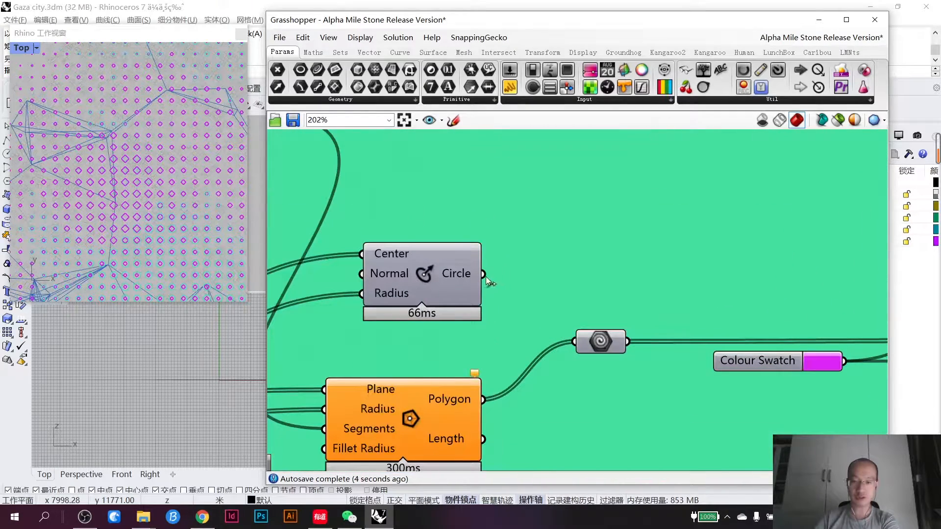
pyautogui.moveTo(488, 281); pyautogui.dragTo(574, 342)
pyautogui.scroll(-3, 146, 198)
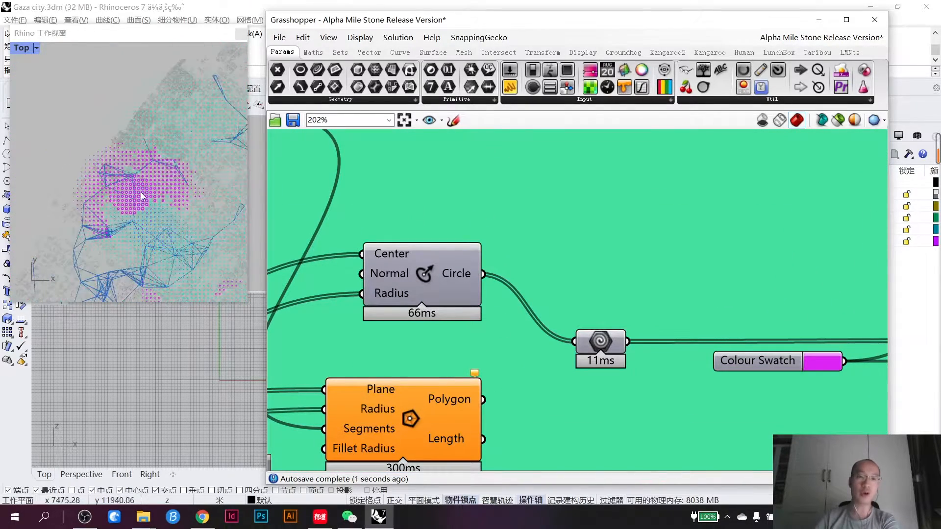
pyautogui.scroll(6, 116, 202)
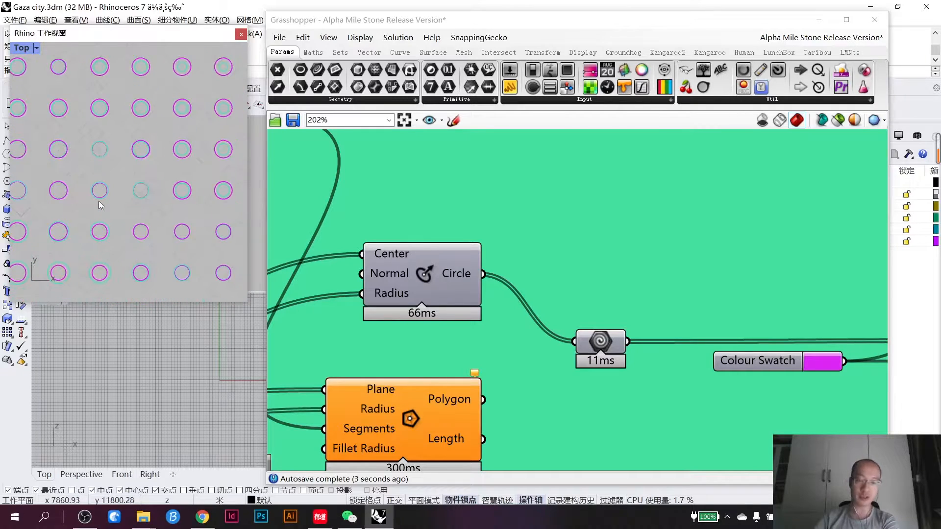
pyautogui.scroll(-5, 98, 201)
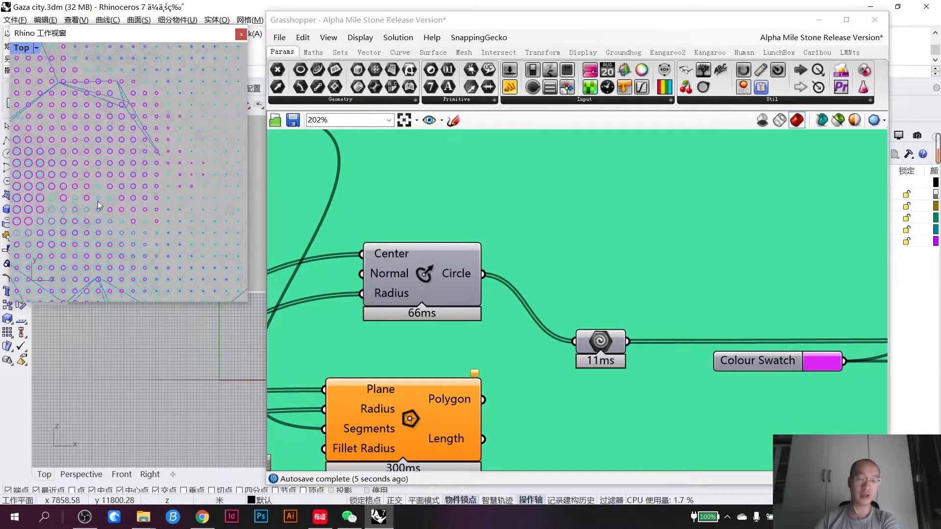
pyautogui.scroll(-4, 98, 201)
pyautogui.scroll(-2, 596, 254)
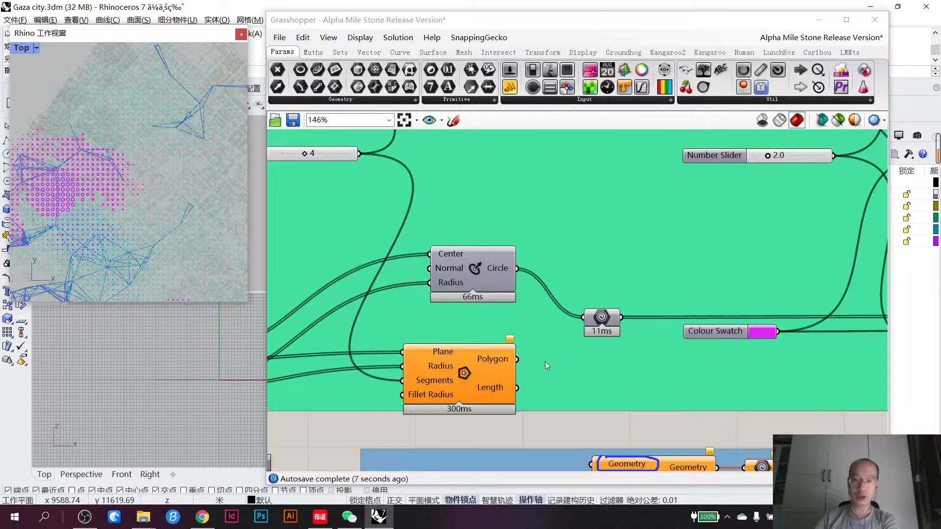
# Step: Reconnect the Polygon outputs to the magenta and teal geometry parameters in place of the Circle outputs
pyautogui.moveTo(517, 359); pyautogui.dragTo(584, 317)
pyautogui.moveTo(555, 255); pyautogui.dragTo(550, 336, button='right')
pyautogui.scroll(2, 529, 196)
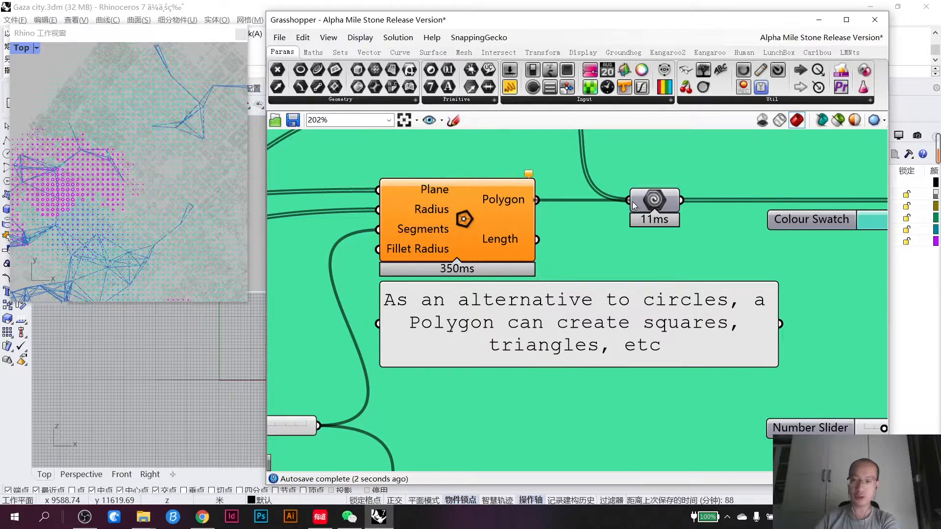
pyautogui.scroll(-2, 557, 264)
pyautogui.scroll(2, 579, 246)
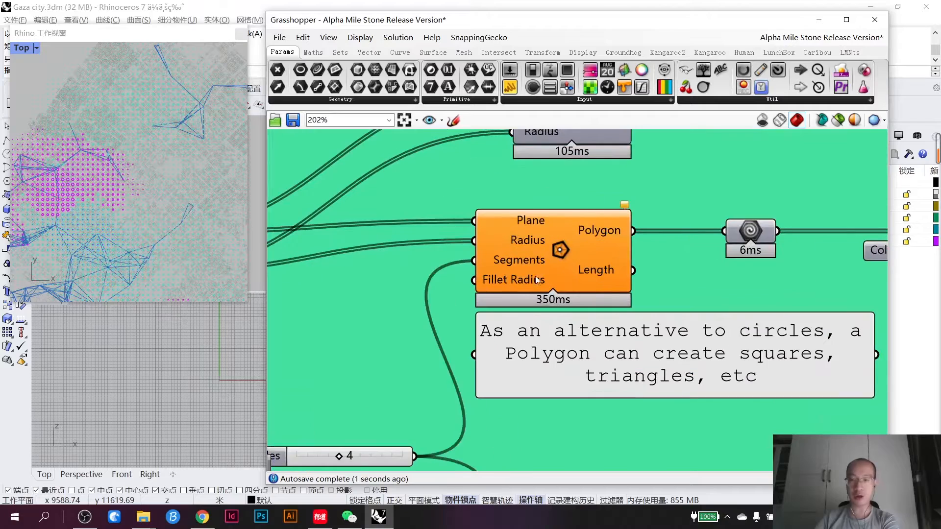
# Step: Examine how the Grid Divisions and Desired Domain sliders feed the field components, and inspect the resulting shape sizes in the Top viewport
pyautogui.scroll(-4, 515, 246)
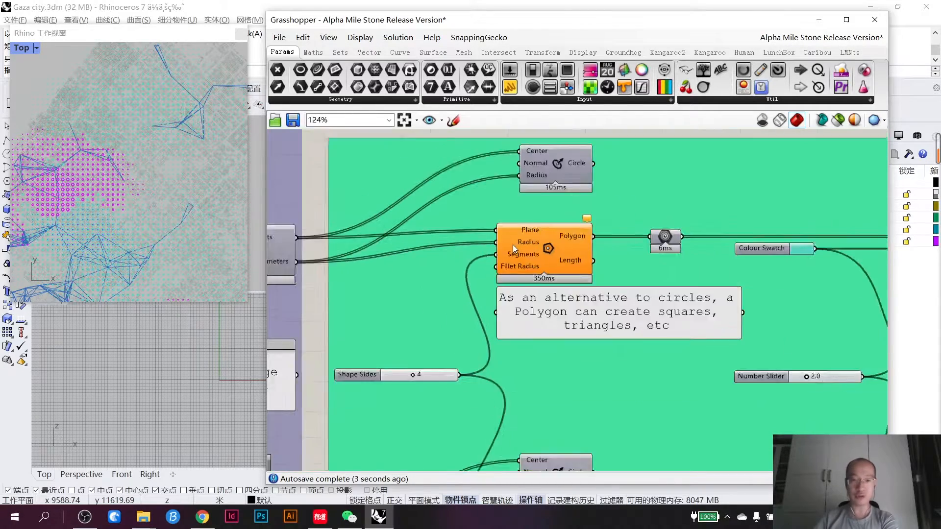
pyautogui.moveTo(387, 257); pyautogui.dragTo(772, 260, button='right')
pyautogui.scroll(3, 425, 282)
pyautogui.moveTo(385, 283); pyautogui.dragTo(494, 283, button='right')
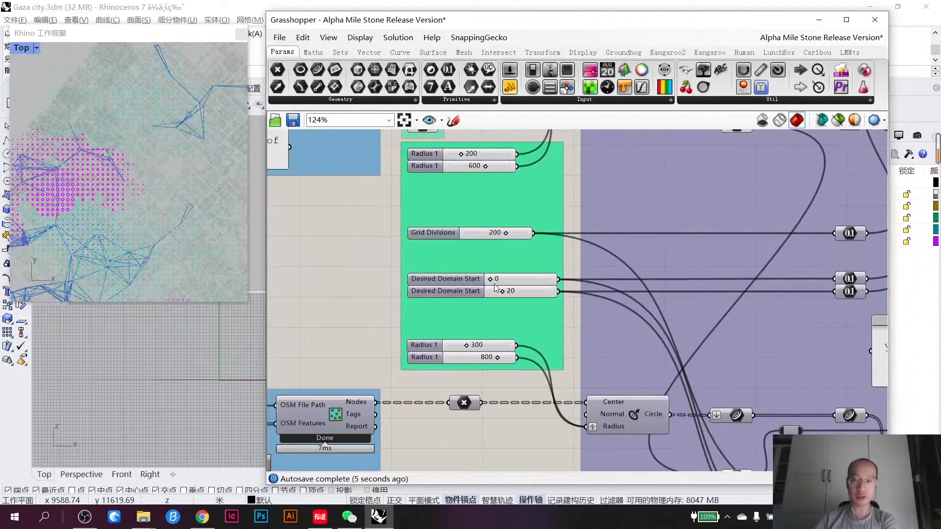
pyautogui.scroll(3, 470, 272)
pyautogui.scroll(-2, 470, 273)
pyautogui.moveTo(688, 286); pyautogui.dragTo(406, 282, button='right')
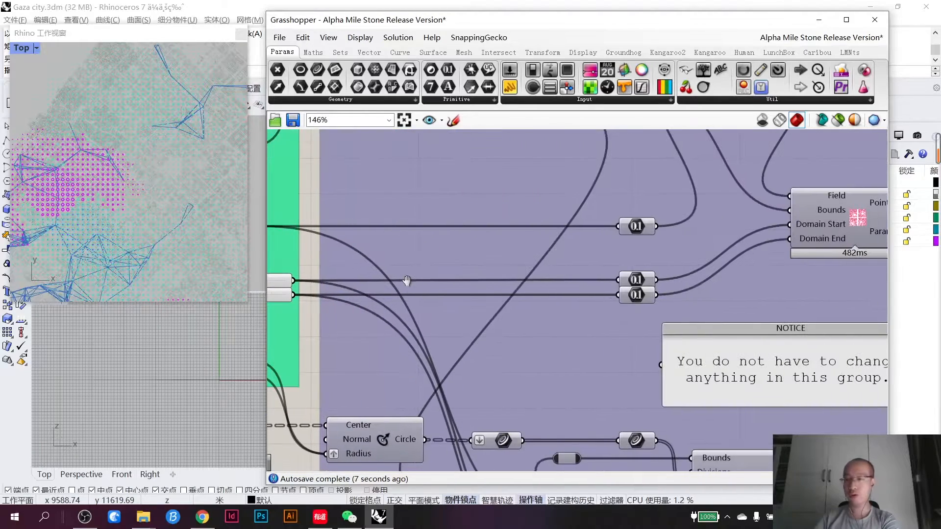
pyautogui.moveTo(547, 247); pyautogui.dragTo(868, 235, button='right')
pyautogui.scroll(3, 503, 277)
pyautogui.scroll(5, 73, 176)
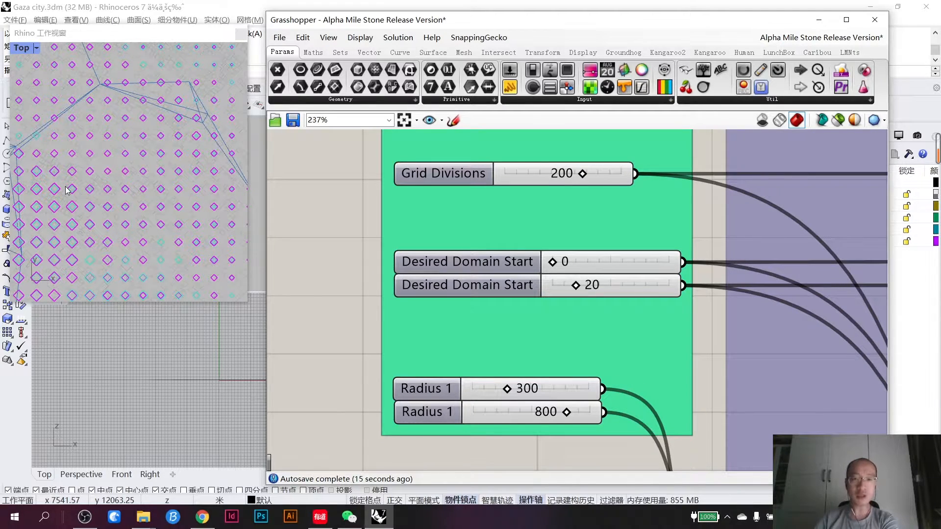
pyautogui.scroll(-10, 95, 187)
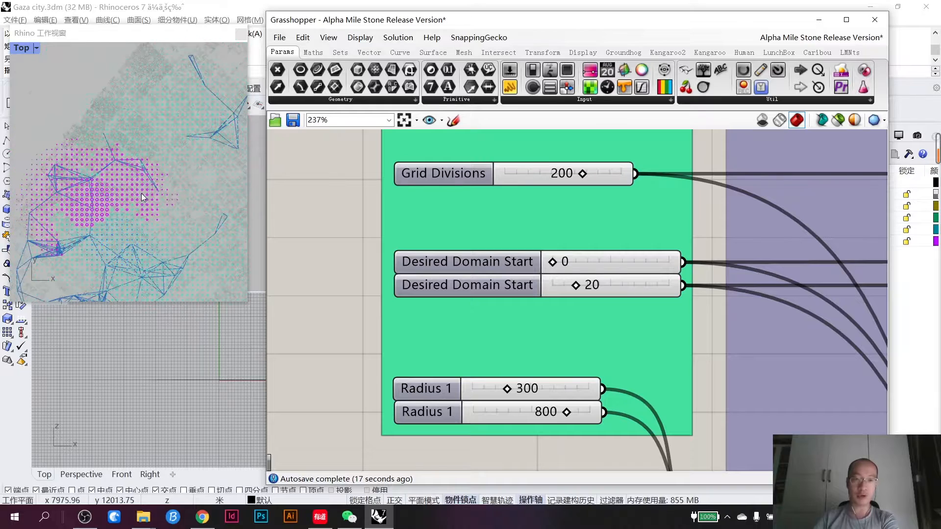
pyautogui.moveTo(92, 203); pyautogui.dragTo(123, 163, button='right')
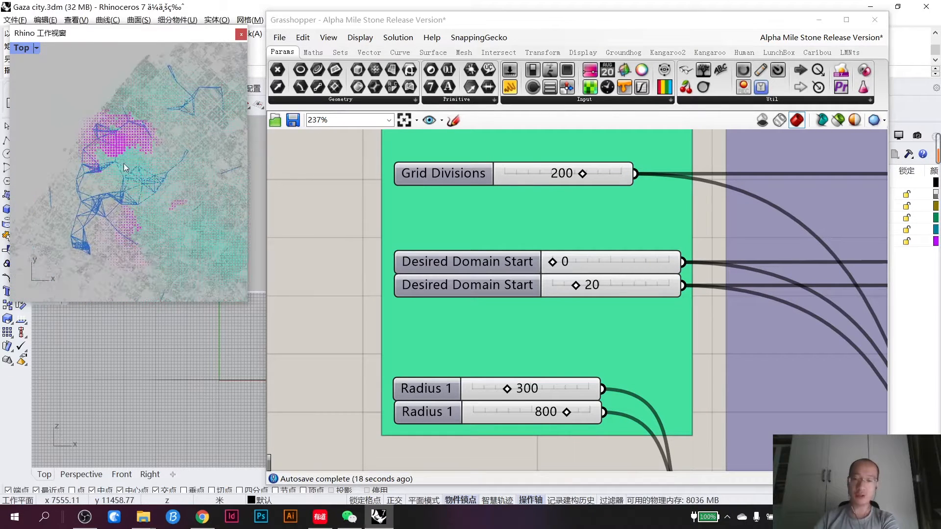
# Step: Set the upper Desired Domain Start slider to 2 and inspect the field pattern outside the coverage areas in the Top viewport
pyautogui.doubleClick(569, 263)
pyautogui.write('2')
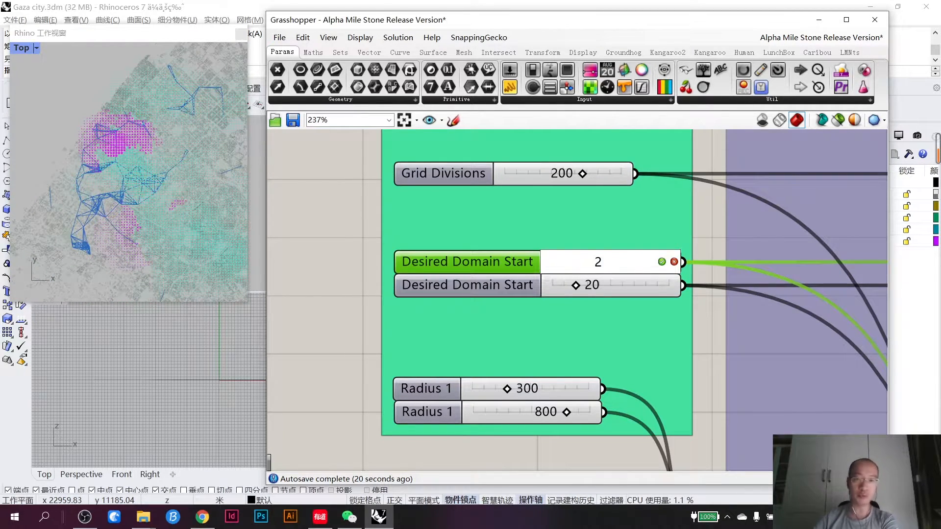
pyautogui.press('Return')
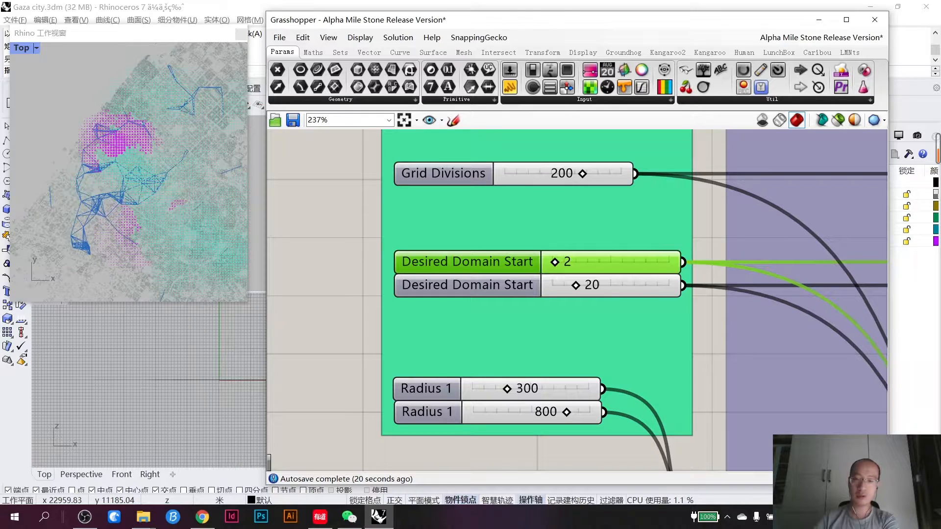
pyautogui.scroll(5, 90, 170)
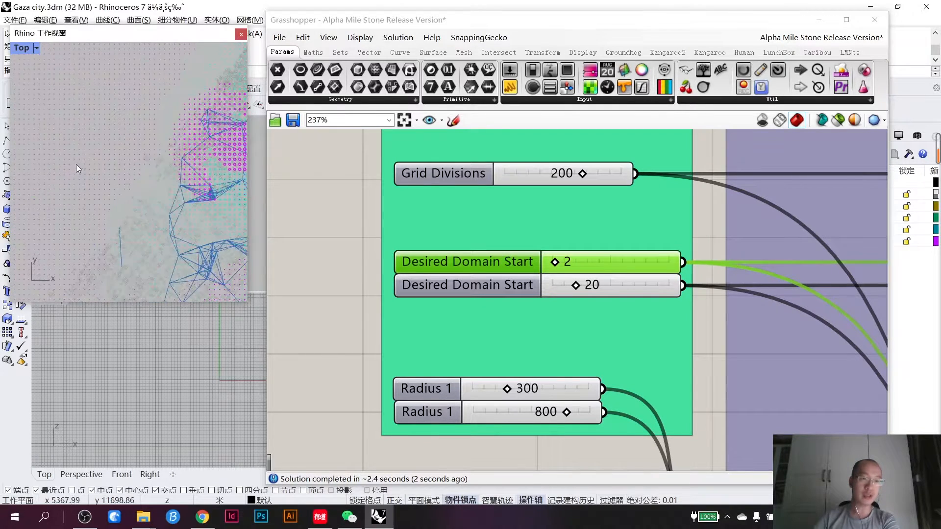
pyautogui.scroll(-3, 95, 174)
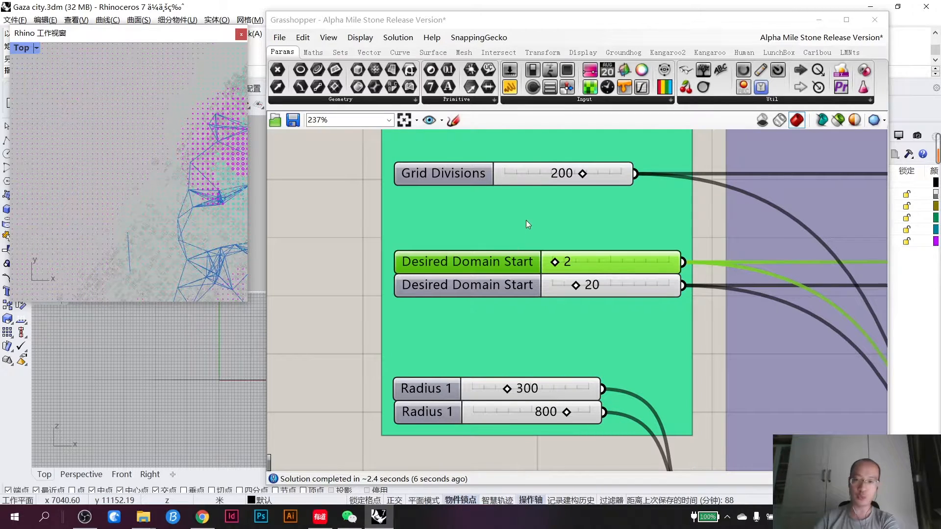
# Step: Return the upper Desired Domain Start slider to 0
pyautogui.doubleClick(606, 259)
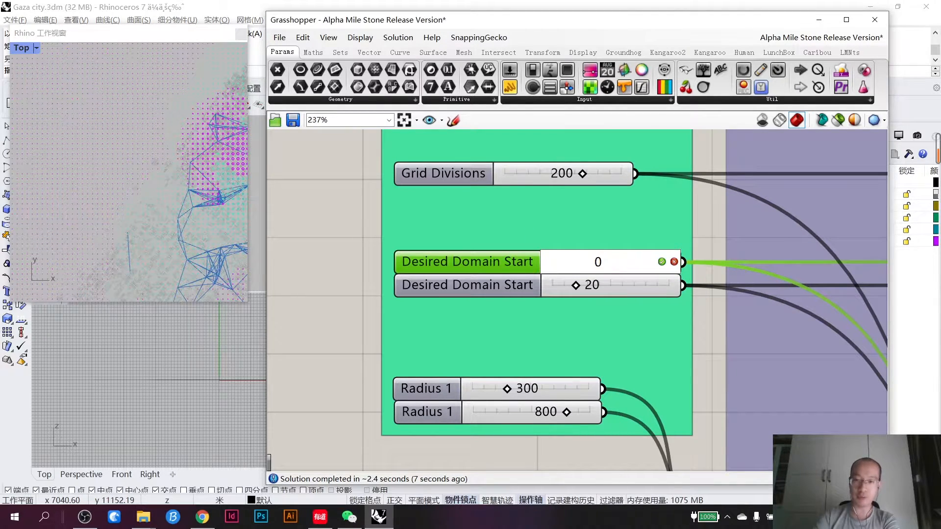
pyautogui.press('Return')
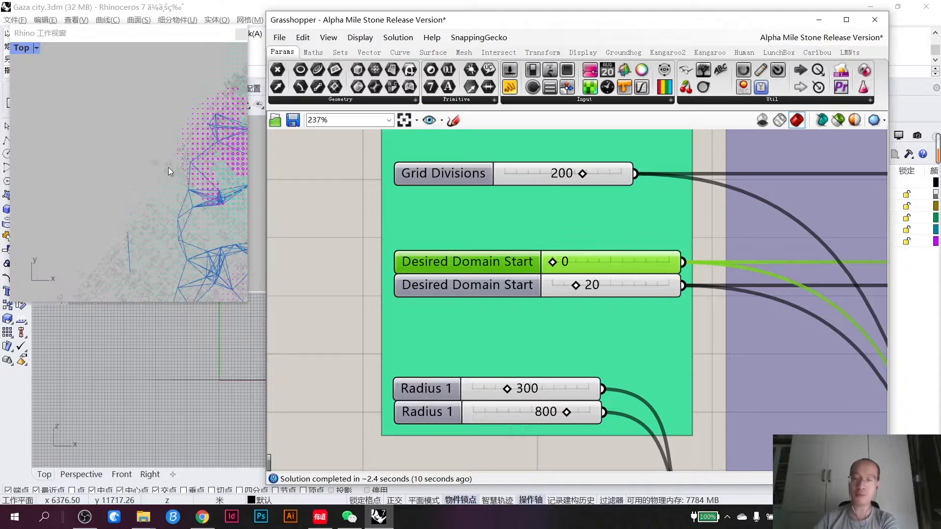
pyautogui.scroll(-5, 67, 156)
# Step: Examine the Polygon components, the Shape Sides slider, the building filter group and the optional Rotate Degree group for rotating the squares
pyautogui.moveTo(820, 282); pyautogui.dragTo(504, 253, button='right')
pyautogui.scroll(-4, 504, 253)
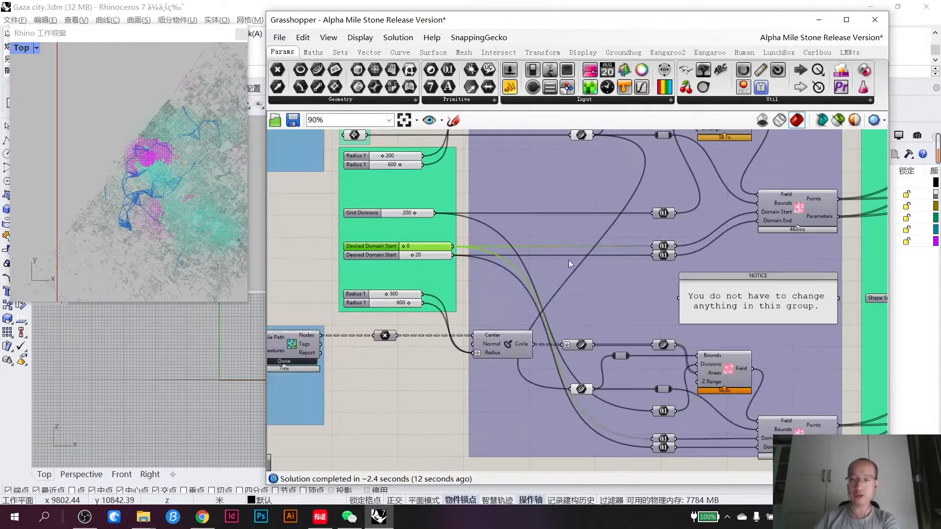
pyautogui.moveTo(807, 256); pyautogui.dragTo(432, 244, button='right')
pyautogui.scroll(2, 670, 182)
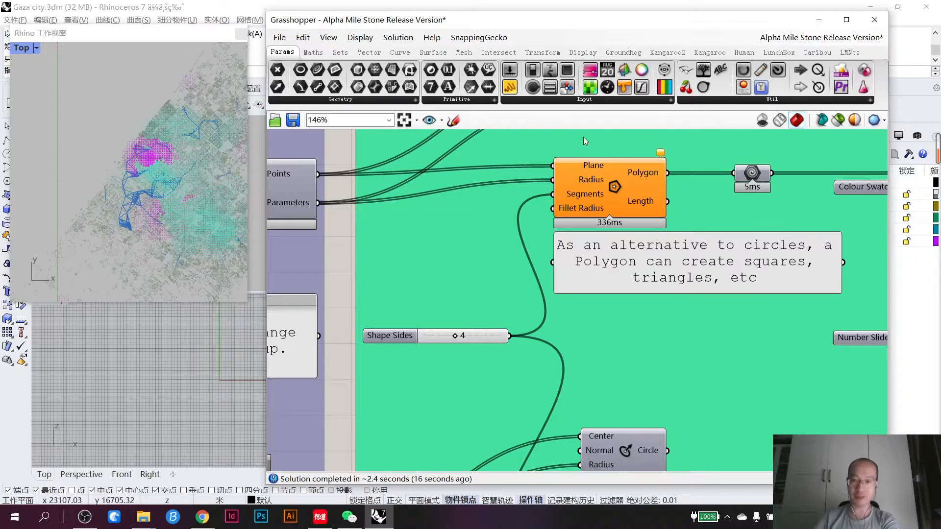
pyautogui.moveTo(616, 205); pyautogui.dragTo(539, 229, button='right')
pyautogui.scroll(-6, 548, 213)
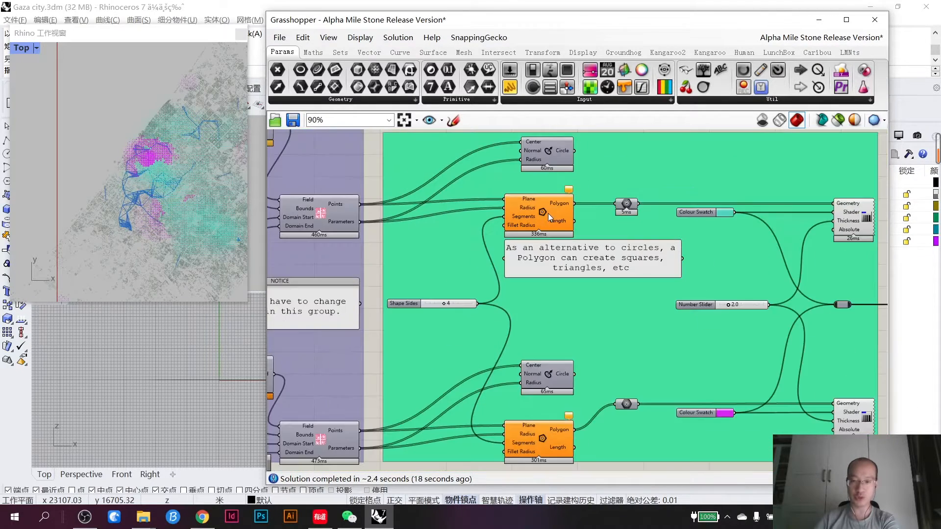
pyautogui.scroll(2, 510, 214)
pyautogui.moveTo(513, 138); pyautogui.dragTo(562, 235, button='right')
pyautogui.scroll(4, 562, 235)
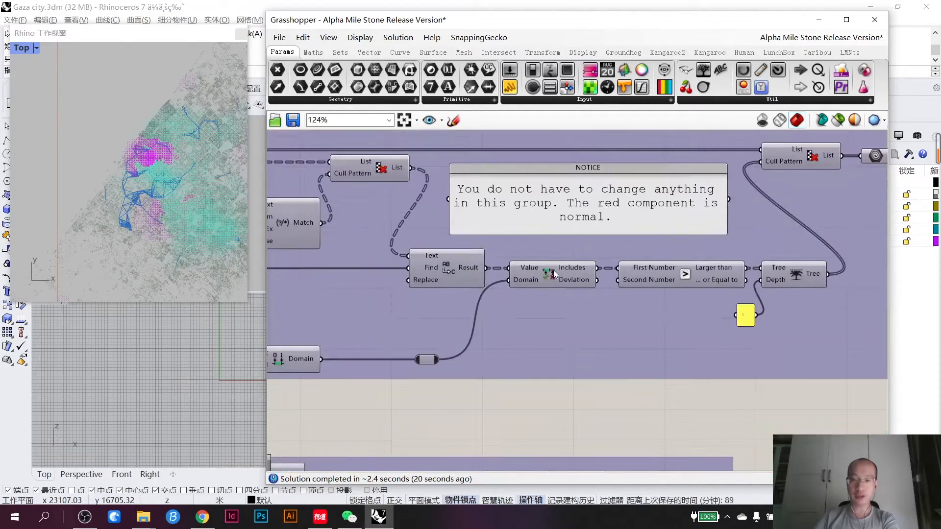
pyautogui.scroll(-2, 562, 267)
pyautogui.moveTo(719, 458); pyautogui.dragTo(510, 122, button='right')
pyautogui.moveTo(774, 456); pyautogui.dragTo(592, 239, button='right')
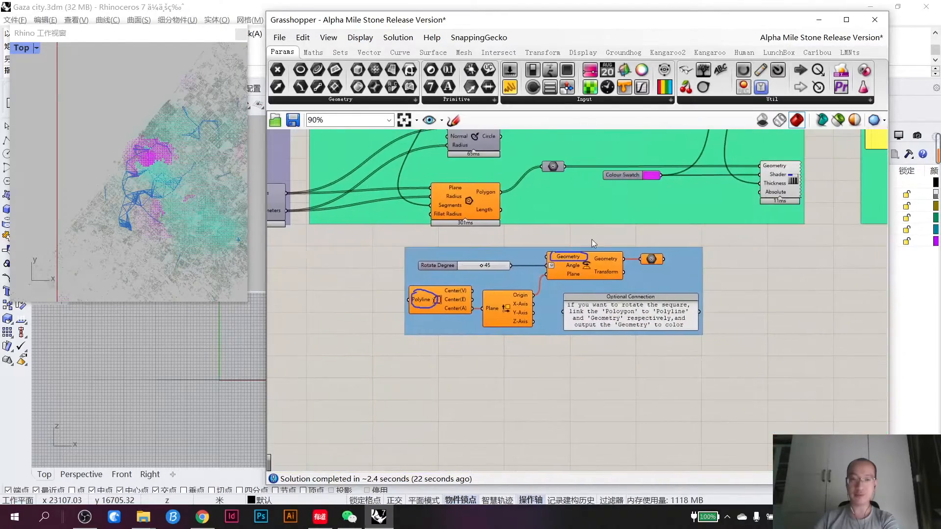
# Step: Move the optional rotation group aside and link the lower hospital polygon curves to its Polyline input
pyautogui.scroll(4, 590, 239)
pyautogui.scroll(2, 181, 192)
pyautogui.scroll(6, 121, 145)
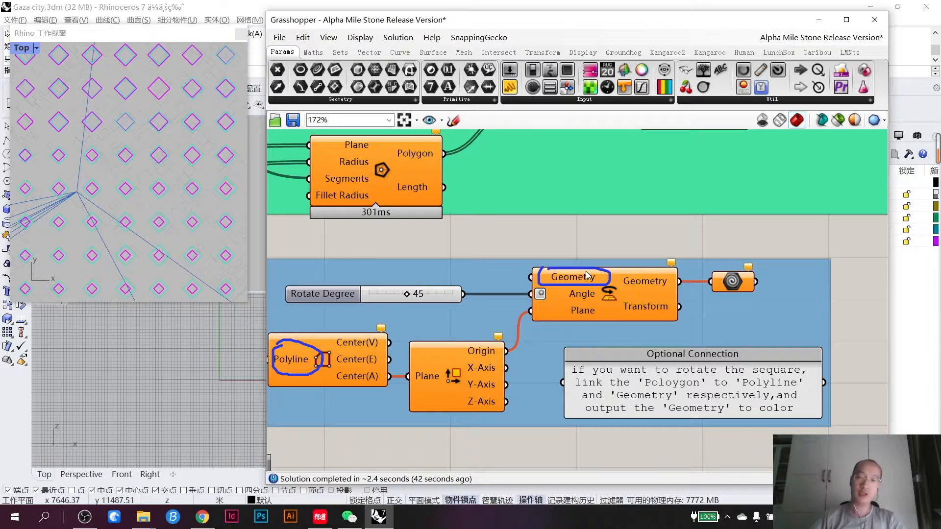
pyautogui.scroll(-1, 586, 272)
pyautogui.moveTo(493, 278); pyautogui.dragTo(491, 300, button='right')
pyautogui.scroll(-2, 581, 292)
pyautogui.scroll(1, 498, 301)
pyautogui.moveTo(498, 301); pyautogui.dragTo(581, 301)
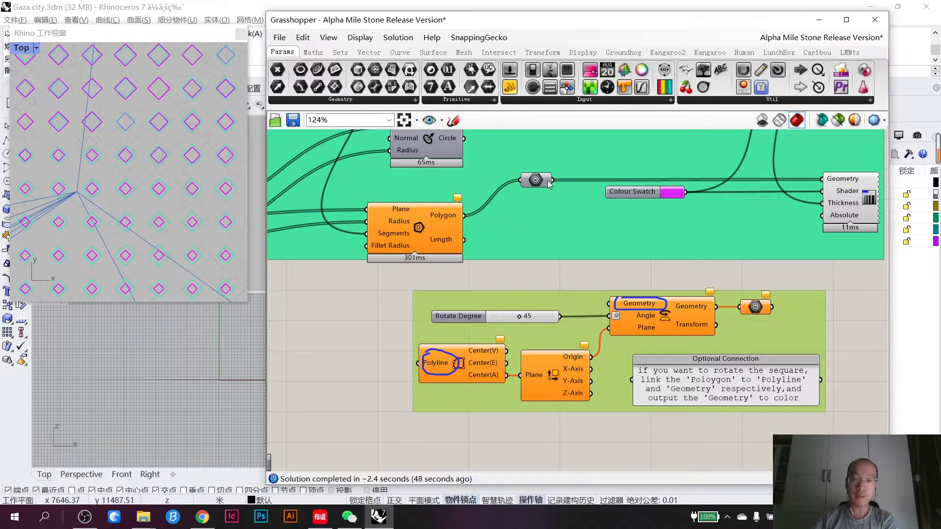
pyautogui.moveTo(553, 181); pyautogui.dragTo(411, 365)
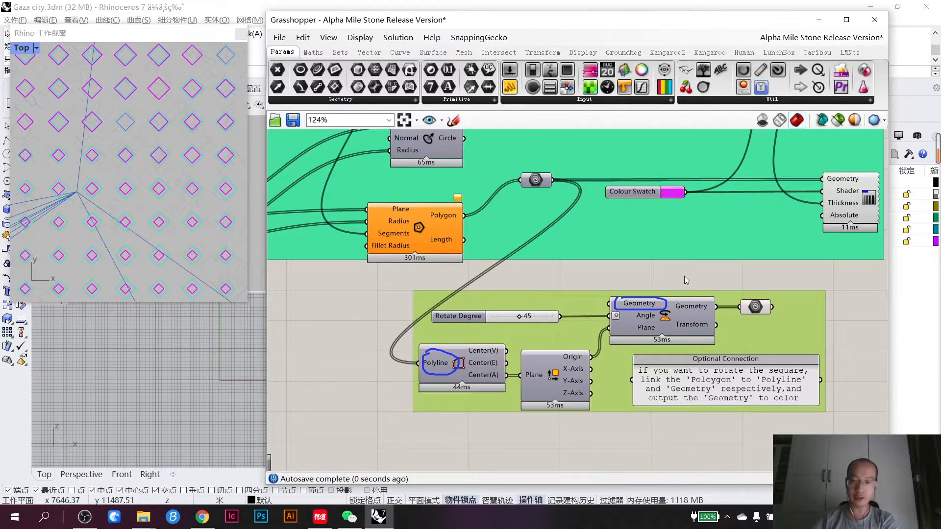
# Step: Link the hospital polygon curves to the rotation's Geometry input and its rotated output to the magenta preview, then inspect the squares in the Top viewport
pyautogui.moveTo(685, 272); pyautogui.dragTo(533, 297, button='right')
pyautogui.moveTo(622, 333); pyautogui.dragTo(670, 205)
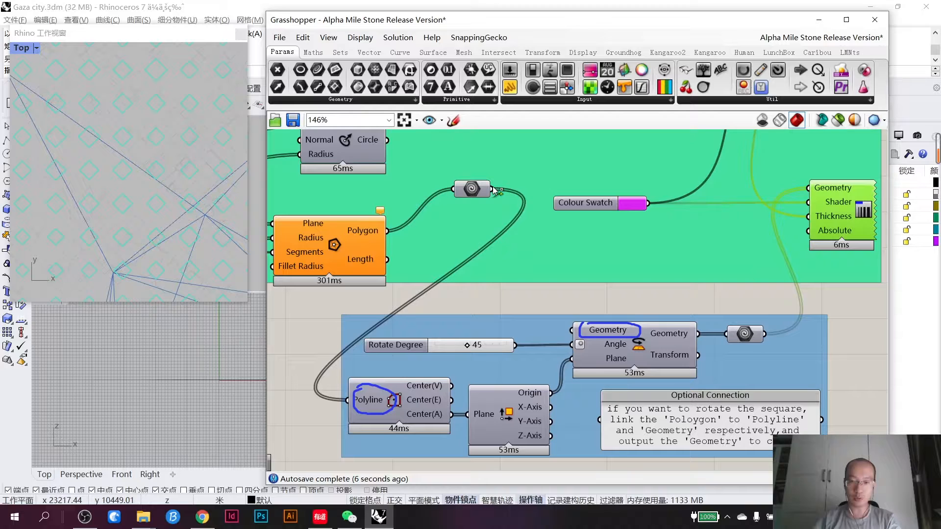
pyautogui.moveTo(496, 190); pyautogui.dragTo(573, 331)
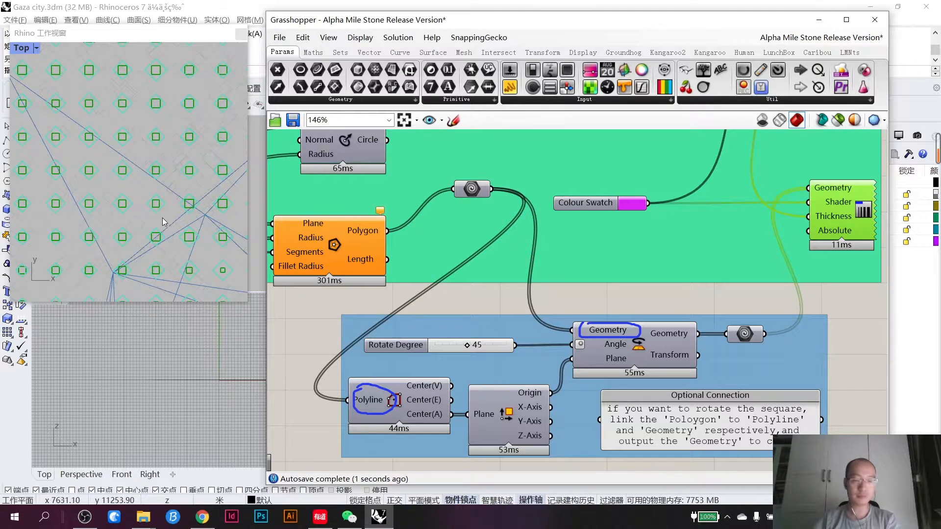
pyautogui.scroll(-2, 628, 293)
pyautogui.moveTo(720, 302); pyautogui.dragTo(575, 336, button='right')
pyautogui.click(722, 341)
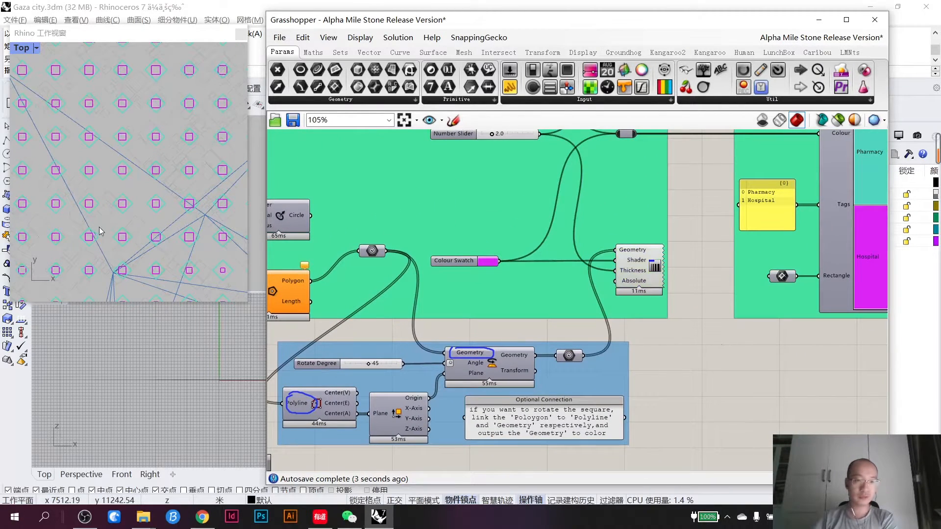
pyautogui.scroll(3, 122, 237)
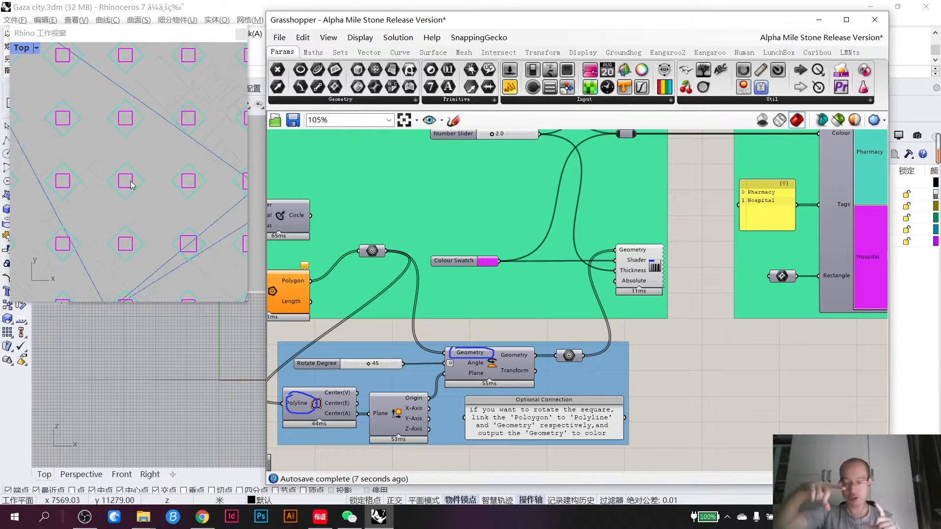
pyautogui.scroll(-1, 131, 186)
pyautogui.scroll(-5, 157, 201)
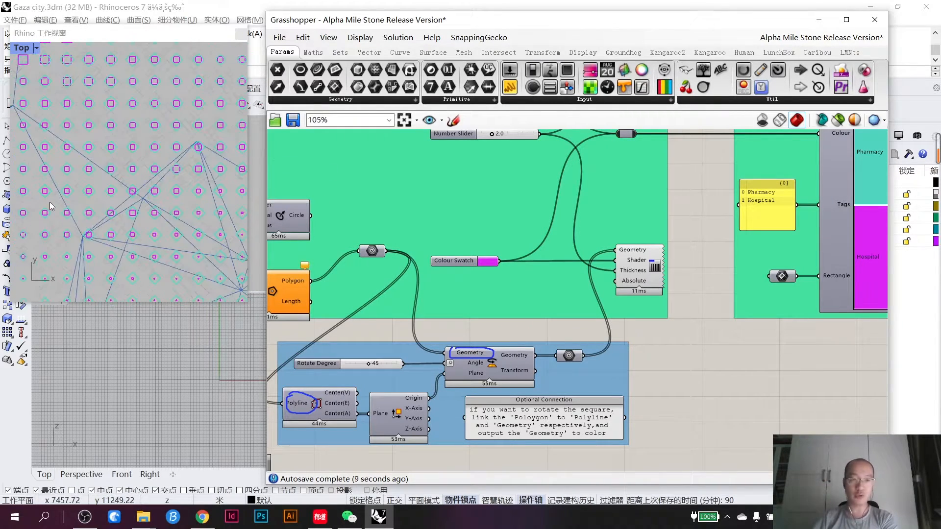
# Step: Duplicate the optional rotation group and place the copy above the upper pharmacy circle and polygon components
pyautogui.scroll(-2, 187, 216)
pyautogui.moveTo(550, 159); pyautogui.dragTo(619, 253, button='right')
pyautogui.scroll(-2, 623, 295)
pyautogui.click(675, 408)
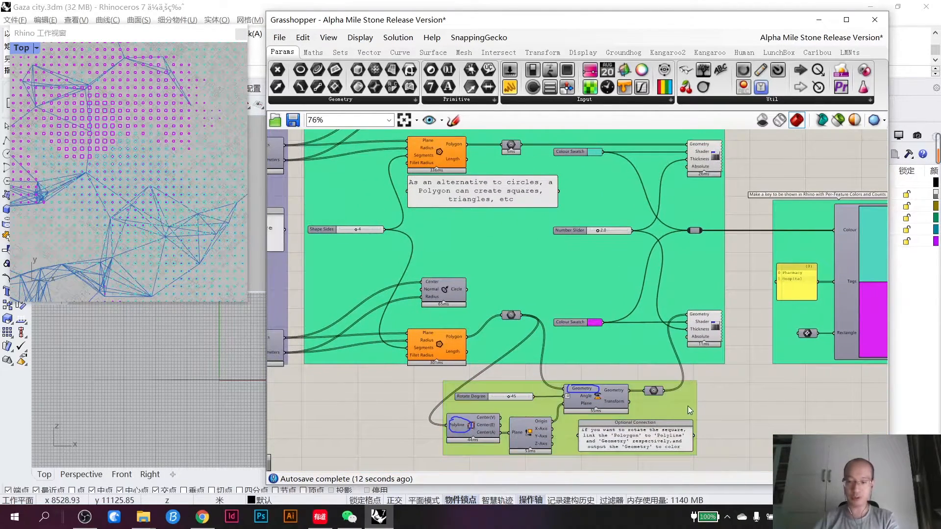
pyautogui.keyDown('alt'); pyautogui.moveTo(687, 402); pyautogui.dragTo(597, 144); pyautogui.keyUp('alt')
pyautogui.moveTo(573, 136); pyautogui.dragTo(554, 298, button='right')
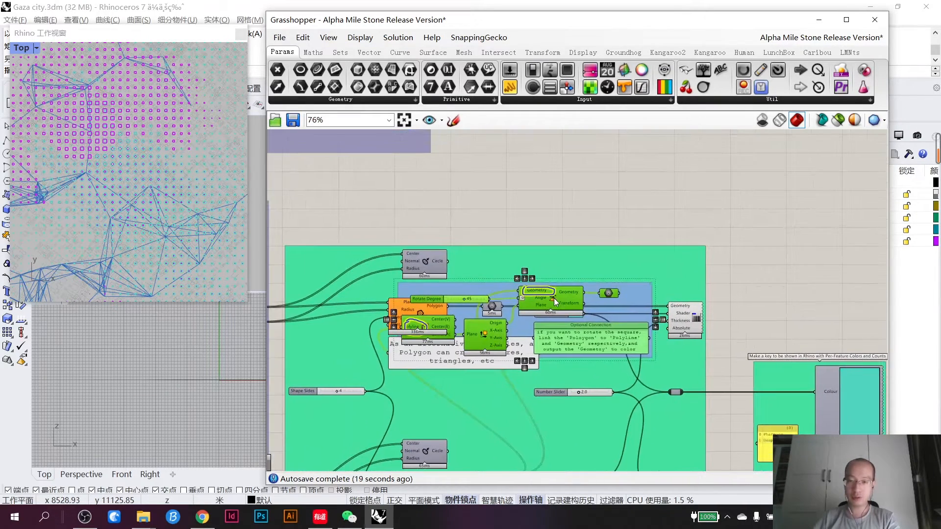
pyautogui.moveTo(553, 298); pyautogui.dragTo(642, 205)
pyautogui.click(409, 163)
# Step: Link the upper pharmacy polygon curves to the Polyline and Geometry inputs of the copied rotation group
pyautogui.scroll(3, 488, 278)
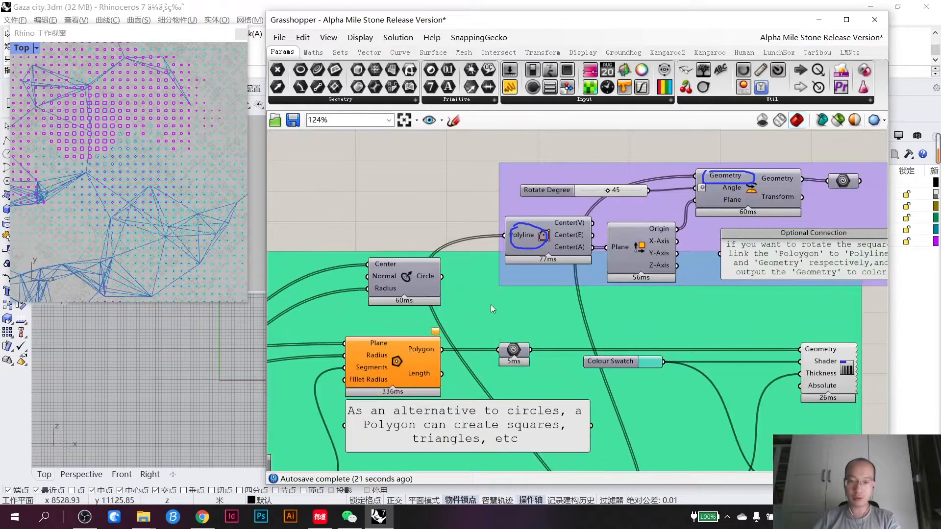
pyautogui.scroll(2, 500, 321)
pyautogui.moveTo(540, 362); pyautogui.dragTo(499, 208)
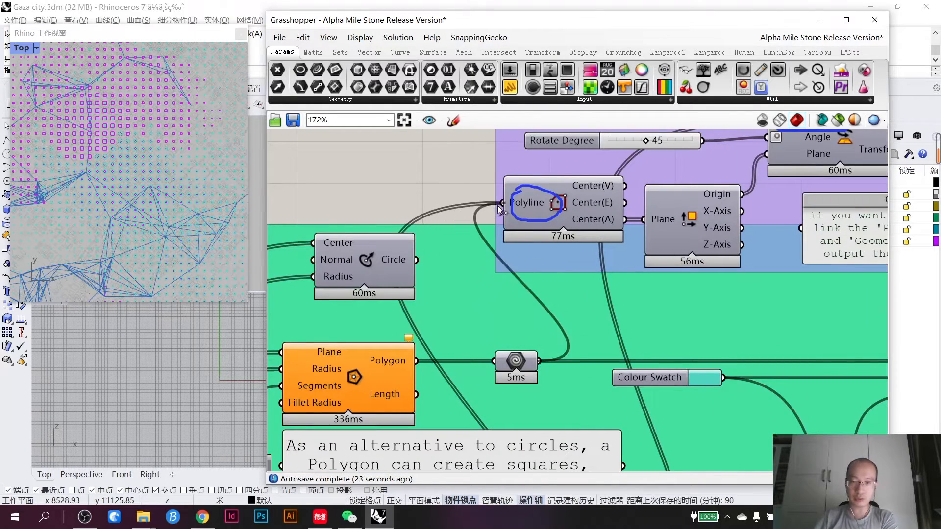
pyautogui.scroll(-2, 437, 211)
pyautogui.moveTo(557, 302); pyautogui.dragTo(471, 354, button='right')
pyautogui.moveTo(339, 375); pyautogui.dragTo(588, 204)
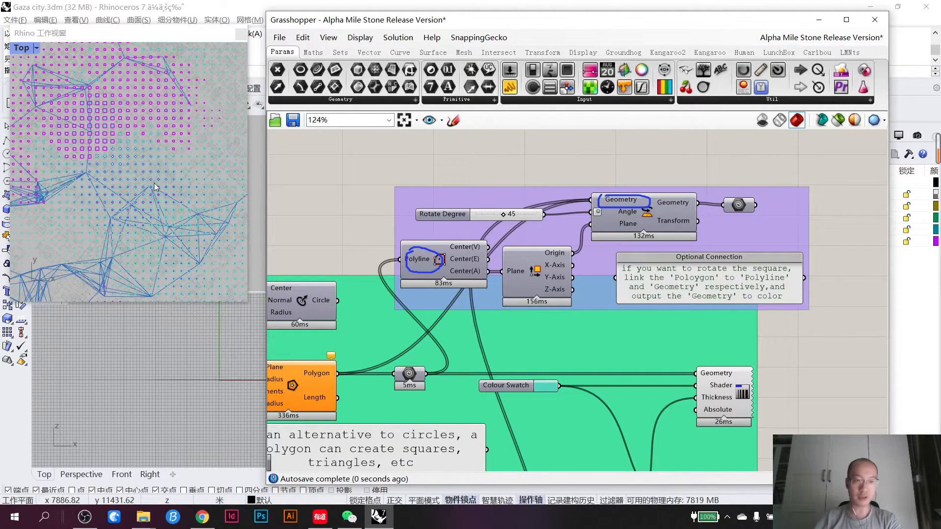
# Step: Link the copied group's rotated geometry output to the Geometry input of the cyan pharmacy preview
pyautogui.scroll(8, 61, 118)
pyautogui.scroll(2, 587, 179)
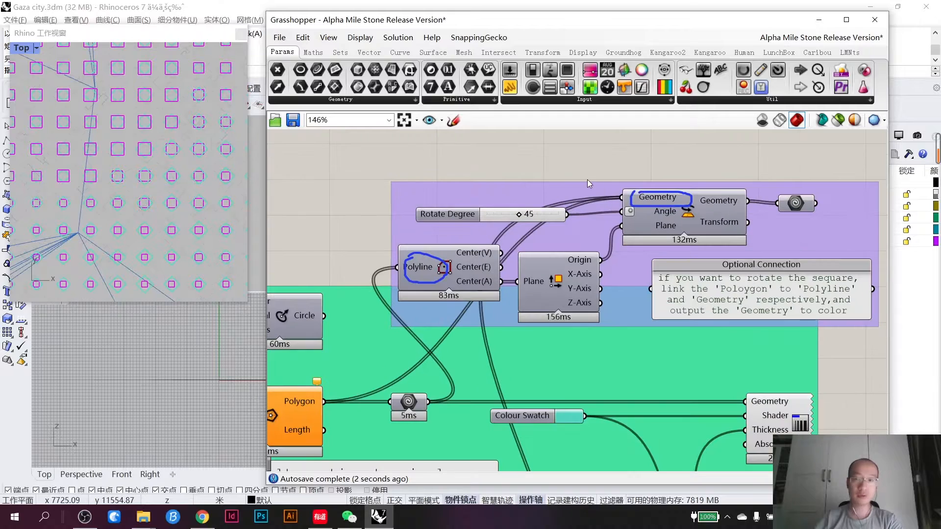
pyautogui.moveTo(765, 208); pyautogui.dragTo(692, 188, button='right')
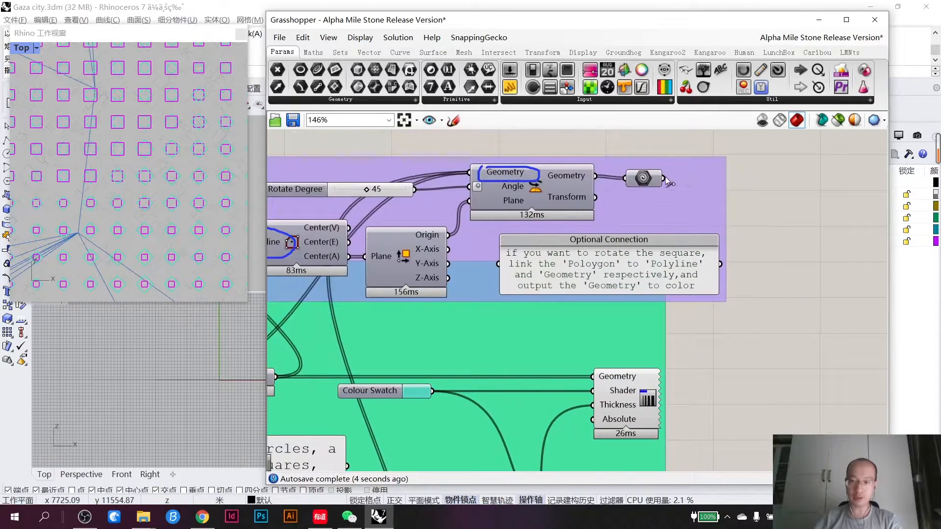
pyautogui.moveTo(665, 179); pyautogui.dragTo(593, 377)
pyautogui.click(143, 210)
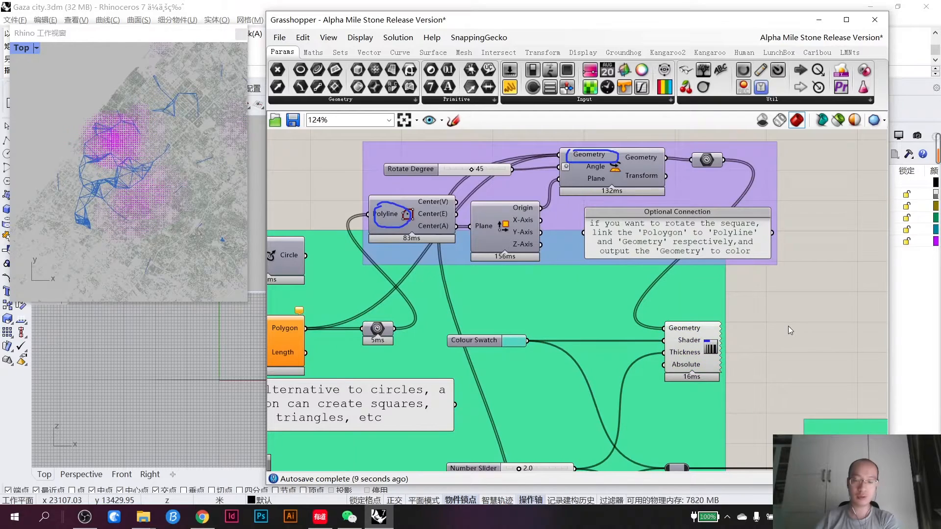
# Step: Disconnect the lower hospital polygon curves from the copied group's Geometry input and inspect both square patterns in the Top viewport
pyautogui.scroll(-2, 646, 319)
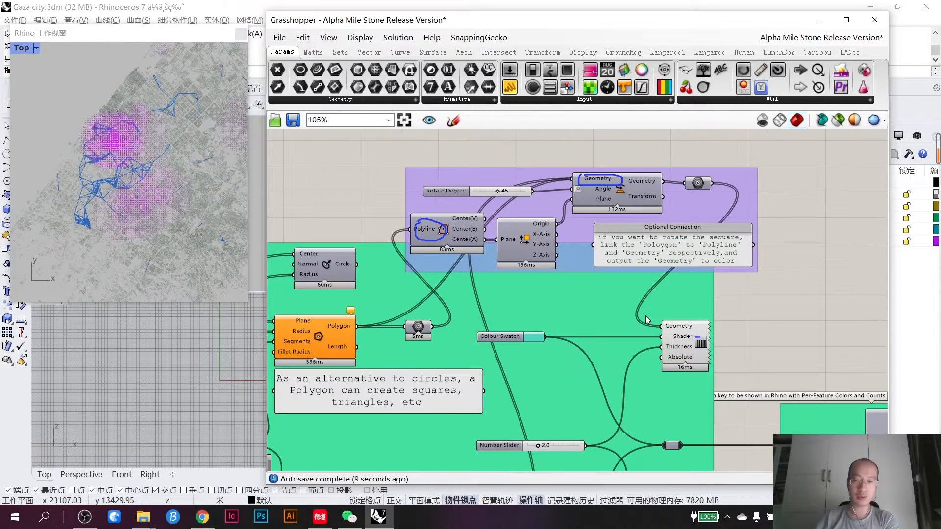
pyautogui.moveTo(633, 333); pyautogui.dragTo(591, 252, button='right')
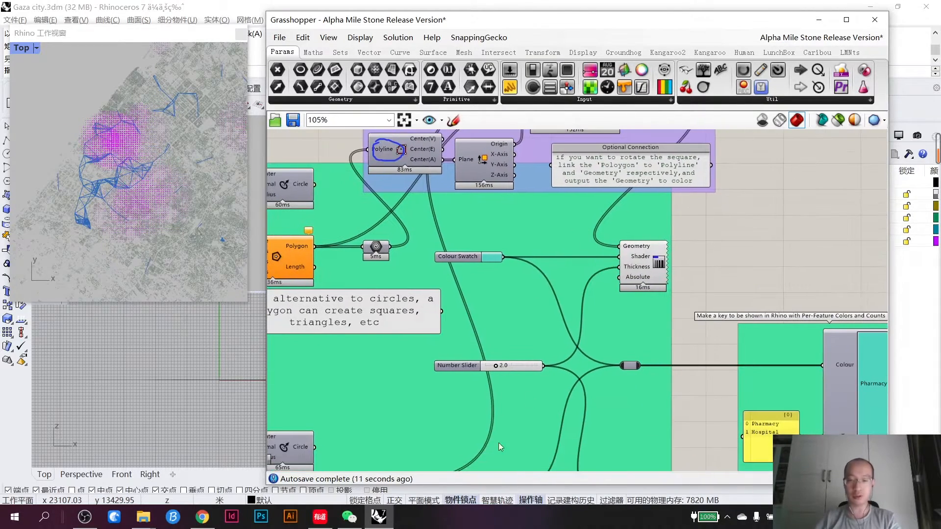
pyautogui.scroll(-3, 499, 445)
pyautogui.moveTo(443, 396); pyautogui.dragTo(541, 180)
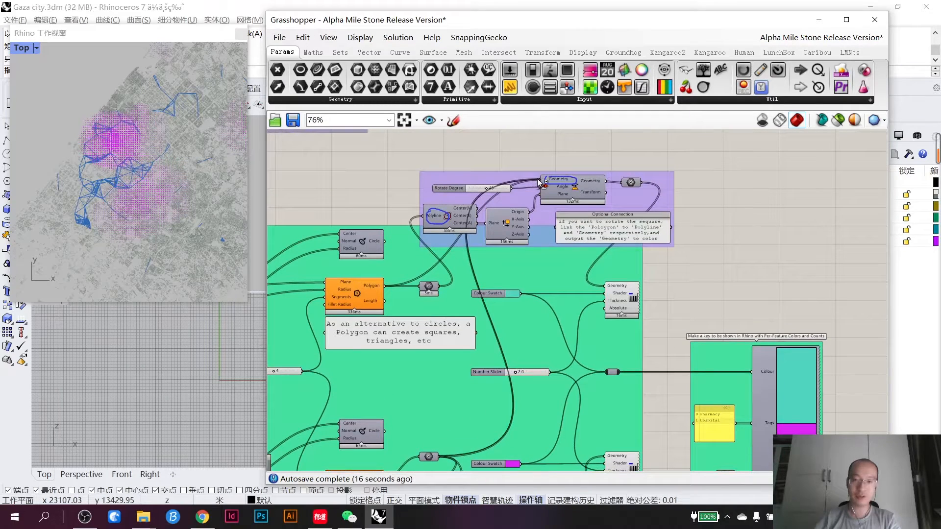
pyautogui.scroll(3, 652, 190)
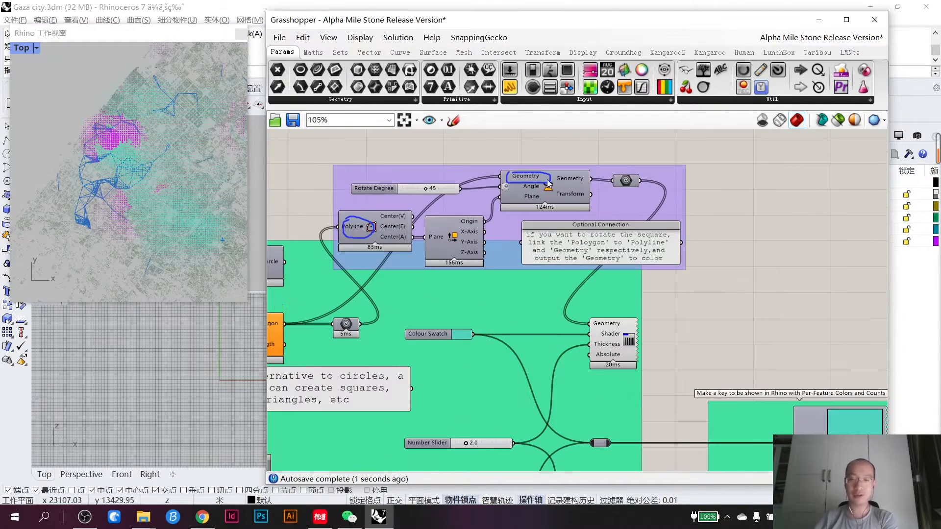
pyautogui.scroll(5, 103, 142)
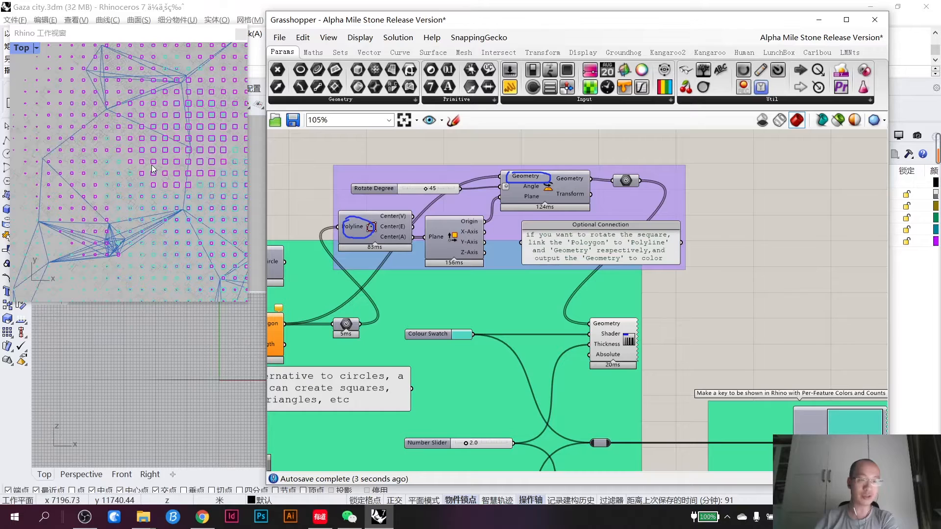
pyautogui.scroll(-2, 151, 164)
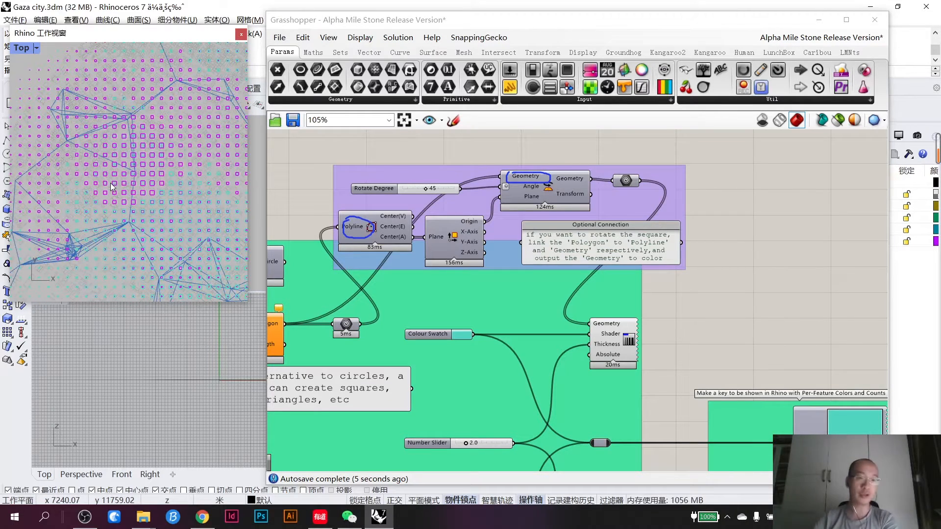
pyautogui.scroll(-1, 110, 184)
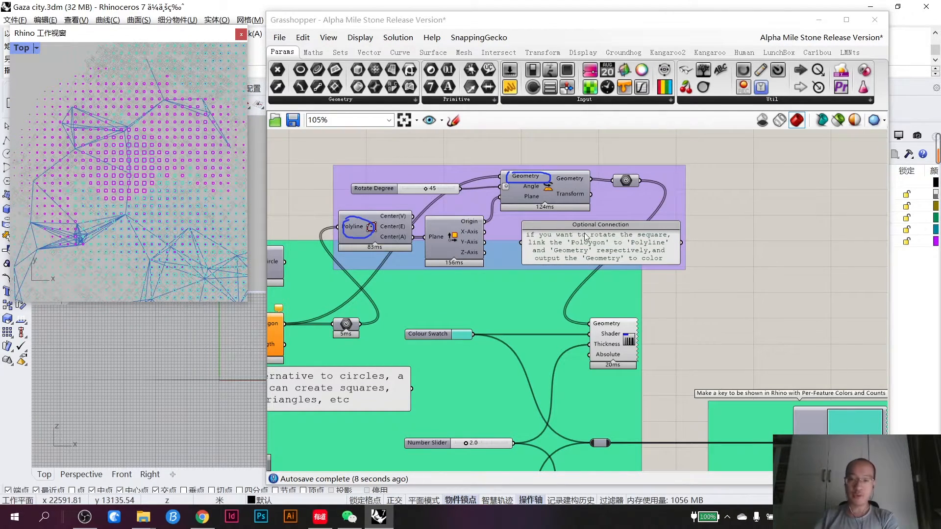
# Step: Replace the legend tags Pharmacy and Hospital with lalala and aaaaaa on separate lines
pyautogui.scroll(-2, 435, 223)
pyautogui.moveTo(692, 434); pyautogui.dragTo(561, 277, button='right')
pyautogui.scroll(6, 561, 277)
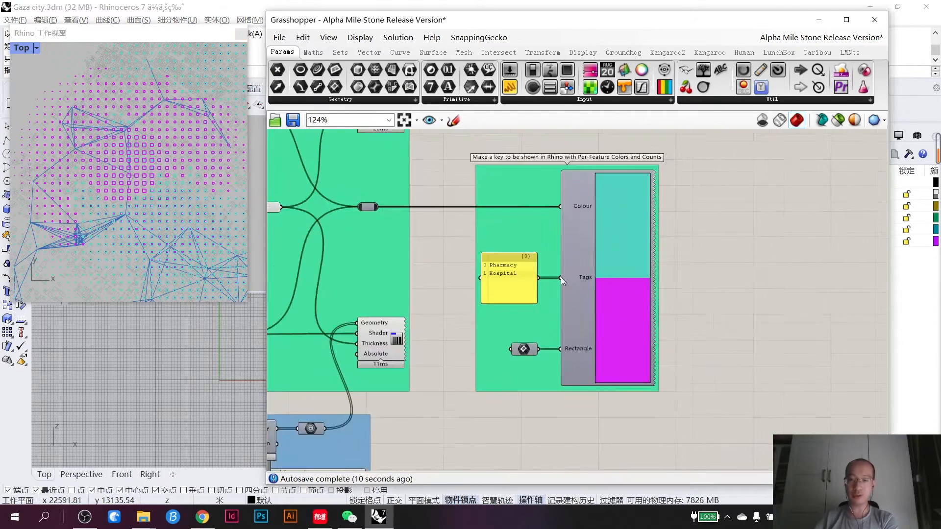
pyautogui.scroll(8, 158, 201)
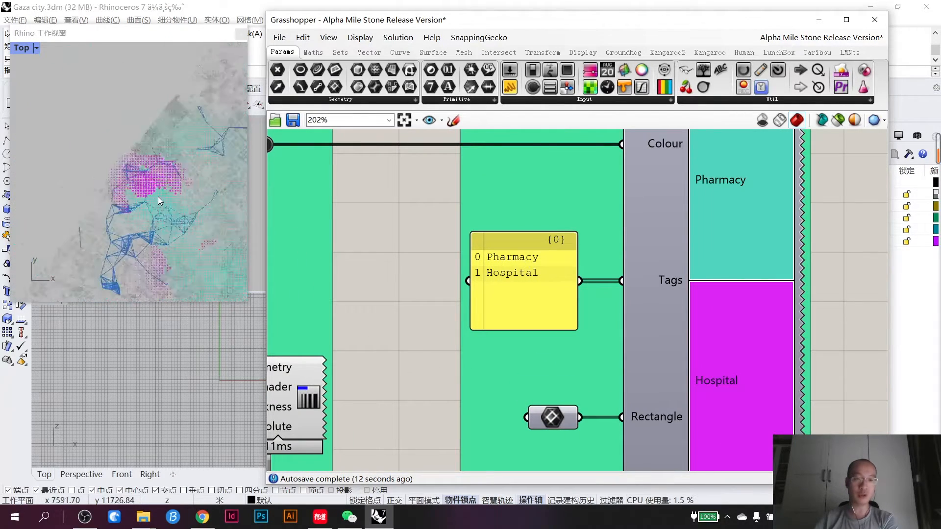
pyautogui.scroll(10, 136, 195)
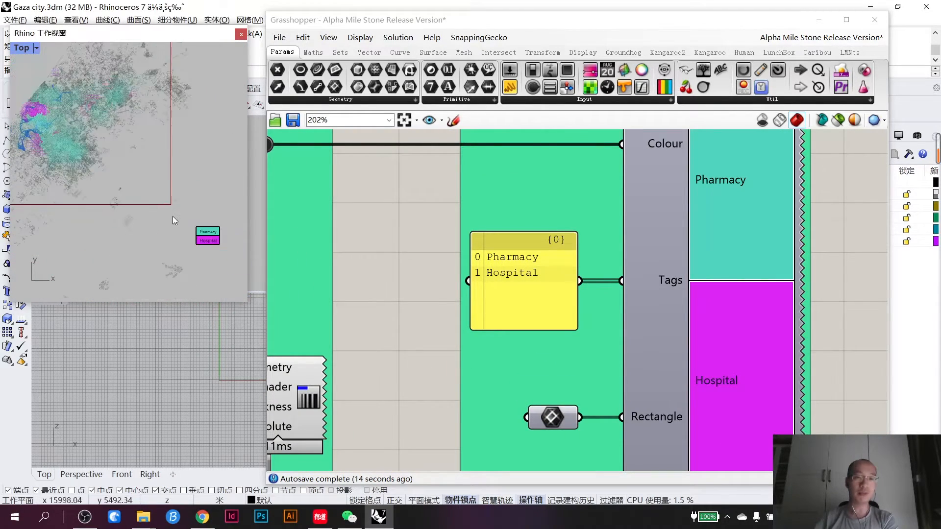
pyautogui.doubleClick(517, 263)
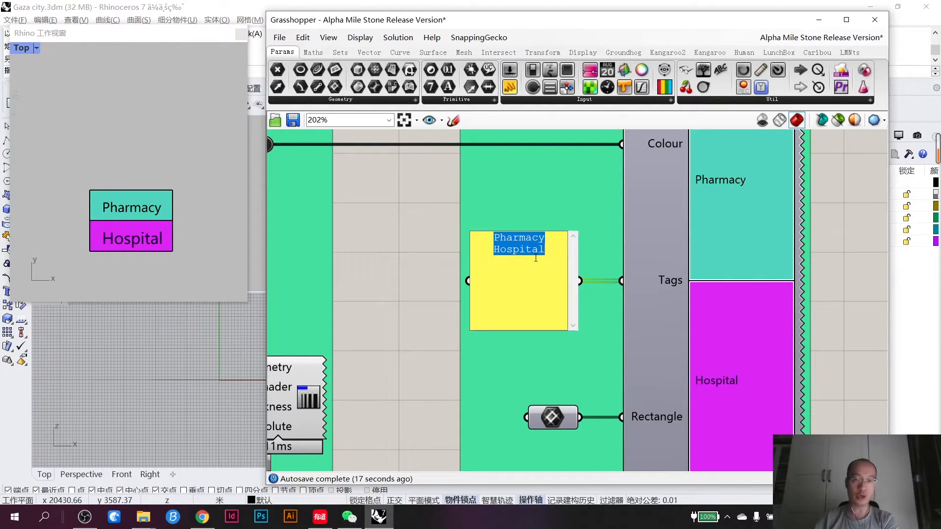
pyautogui.click(467, 240)
pyautogui.doubleClick(530, 263)
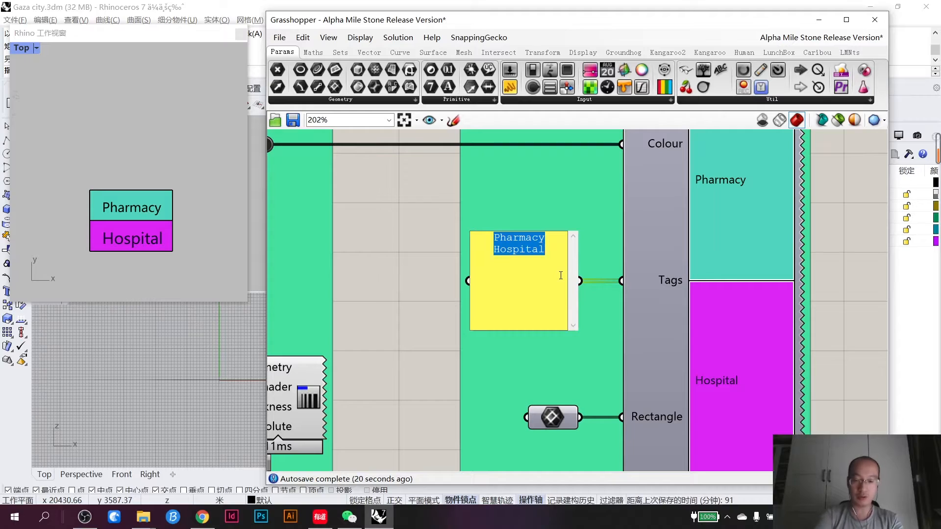
pyautogui.write('lalala')
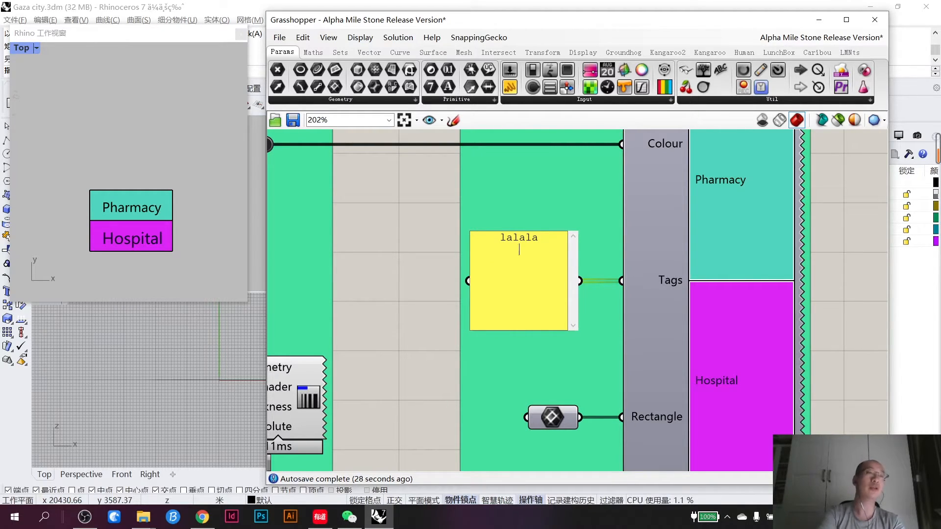
pyautogui.write(' aaaaaa')
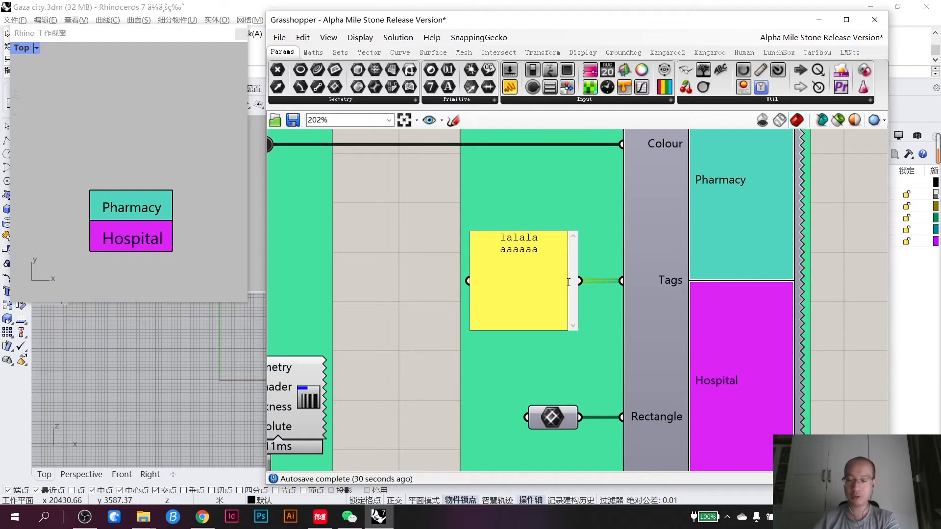
pyautogui.click(414, 242)
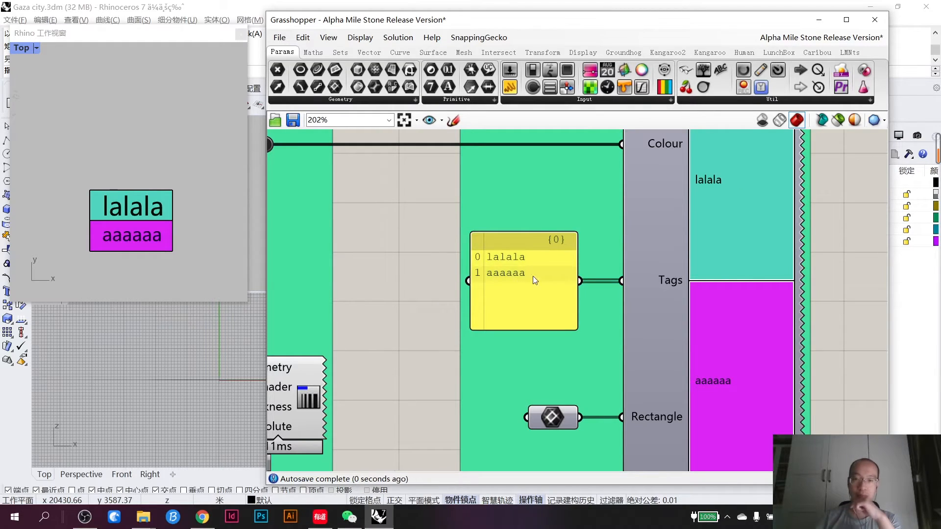
# Step: Toggle Multiline Data on the legend's tags panel and inspect how the Legend component displays the two lines
pyautogui.rightClick(514, 258)
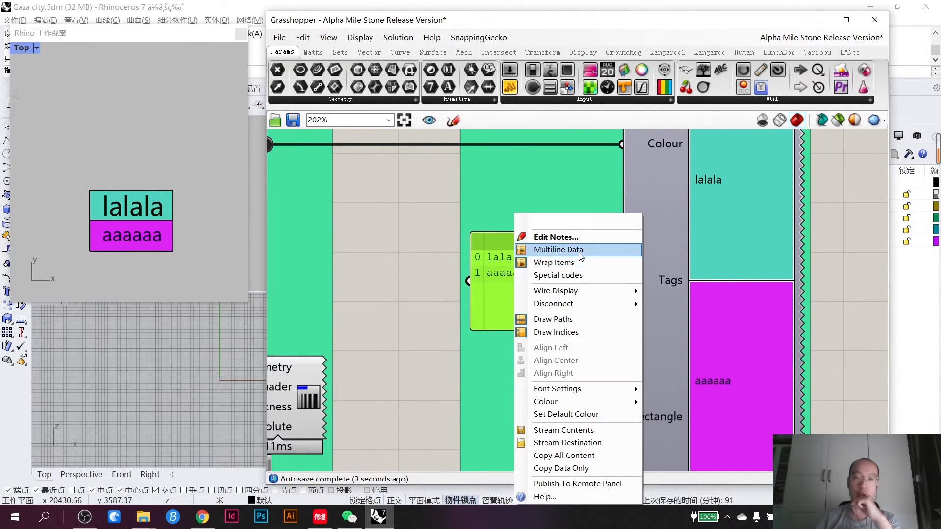
pyautogui.click(580, 251)
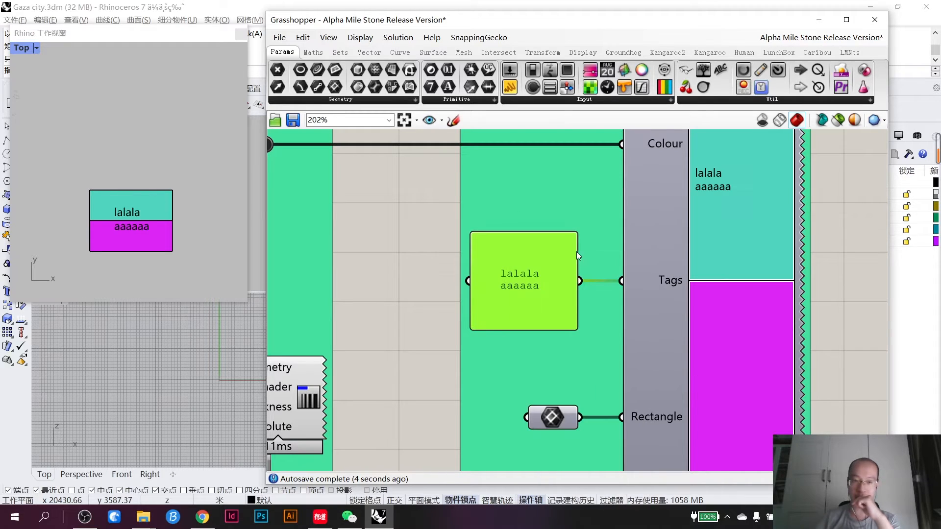
pyautogui.scroll(-2, 732, 292)
pyautogui.moveTo(731, 292); pyautogui.dragTo(519, 361, button='right')
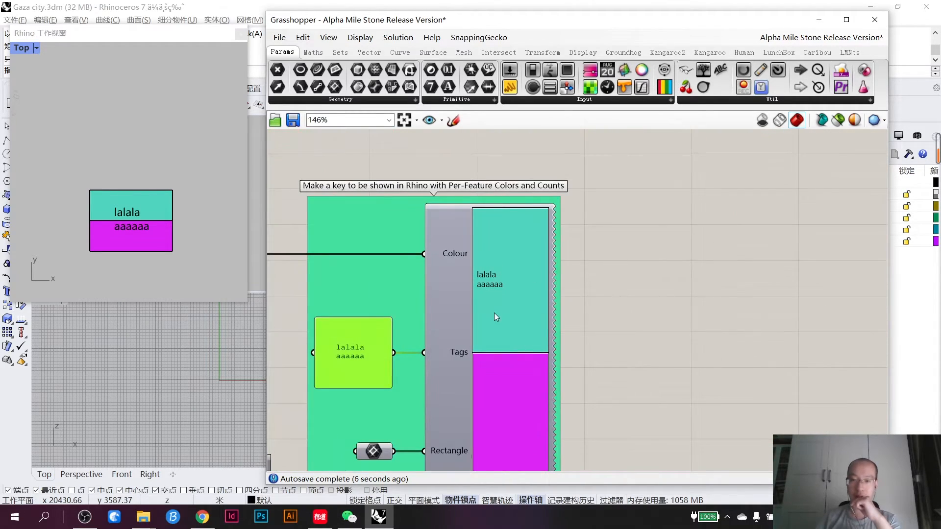
pyautogui.moveTo(510, 311); pyautogui.dragTo(540, 278, button='right')
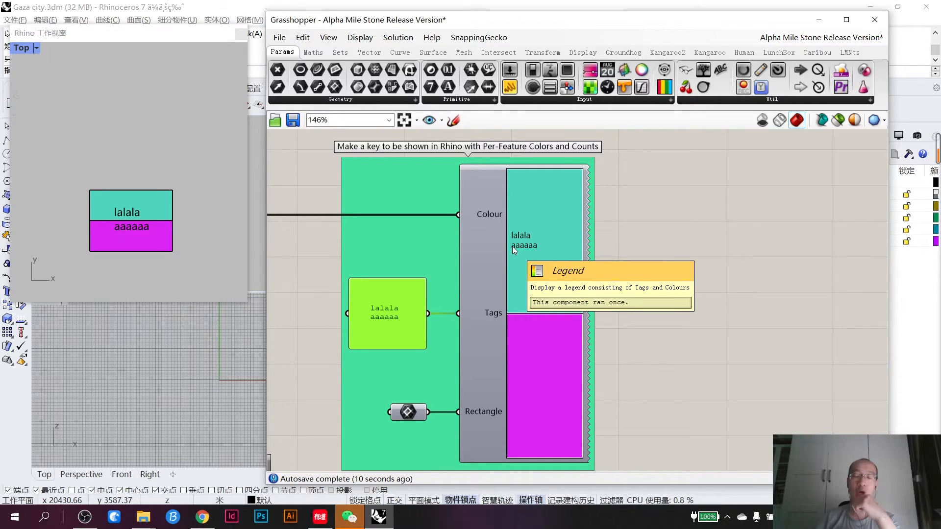
# Step: Switch off Multiline Data on the legend's tags panel to split lalala and aaaaaa into separate tags
pyautogui.moveTo(395, 284); pyautogui.dragTo(473, 251, button='right')
pyautogui.scroll(2, 466, 274)
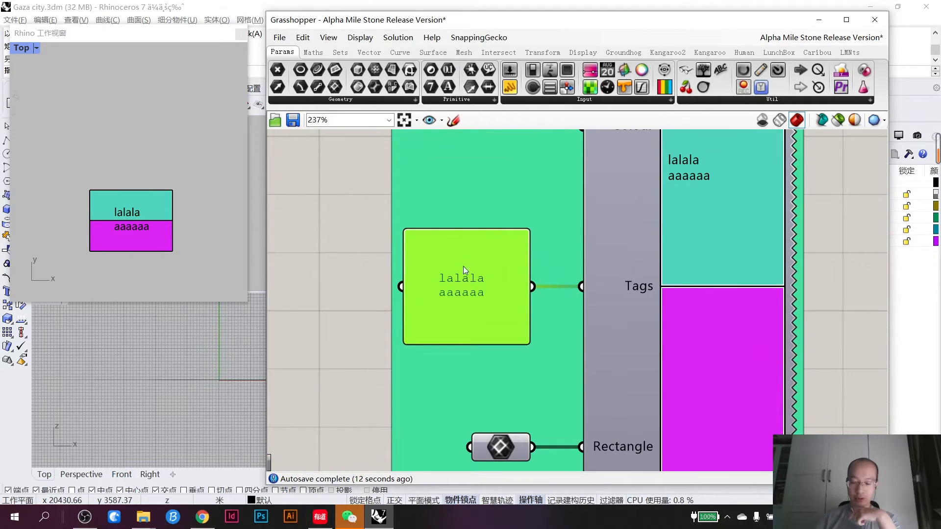
pyautogui.rightClick(460, 263)
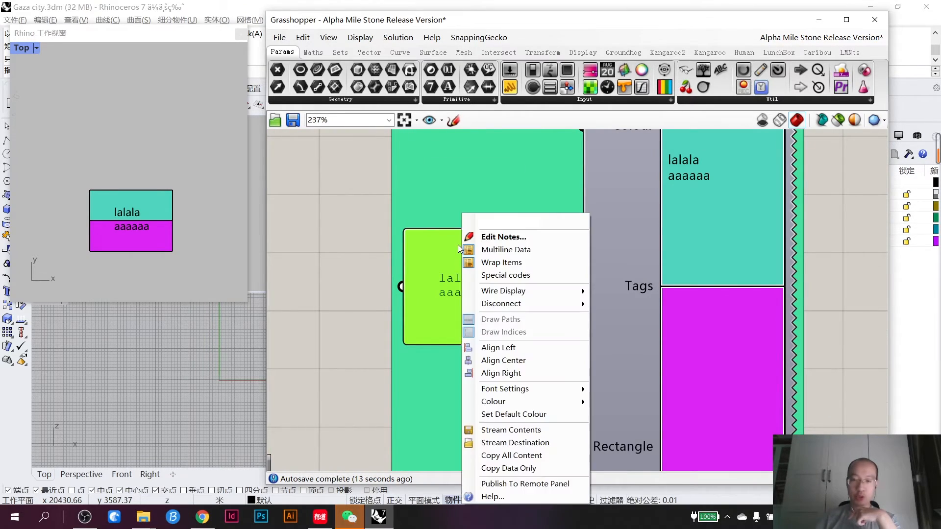
pyautogui.click(530, 250)
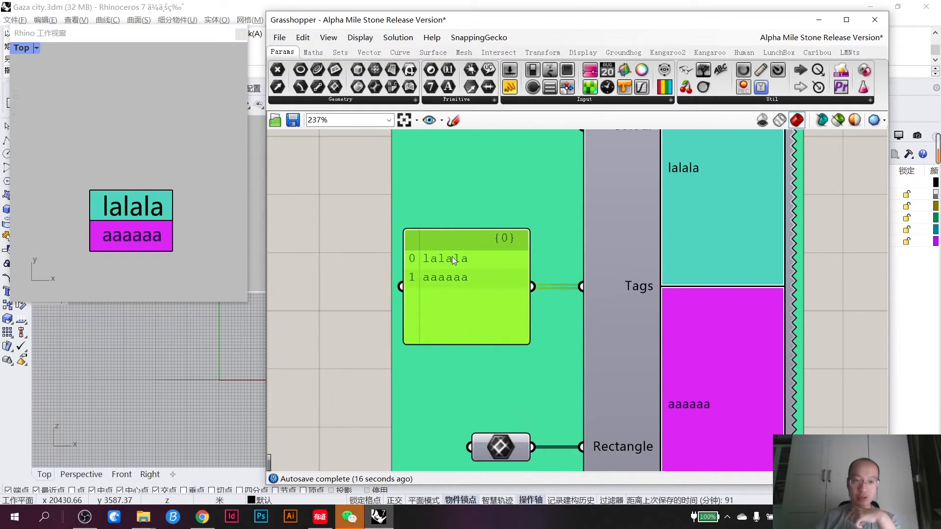
# Step: Undo the tags panel's text and Multiline Data changes to restore the Pharmacy and Hospital legend tags
pyautogui.scroll(-3, 490, 254)
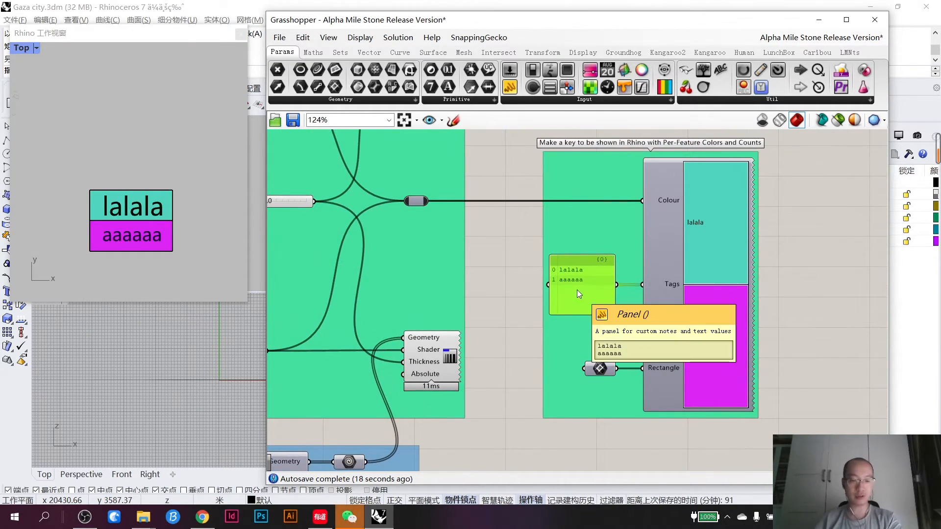
pyautogui.hotkey('ctrl', 'z')
pyautogui.hotkey('ctrl', 'z')
pyautogui.hotkey('ctrl', 'z')
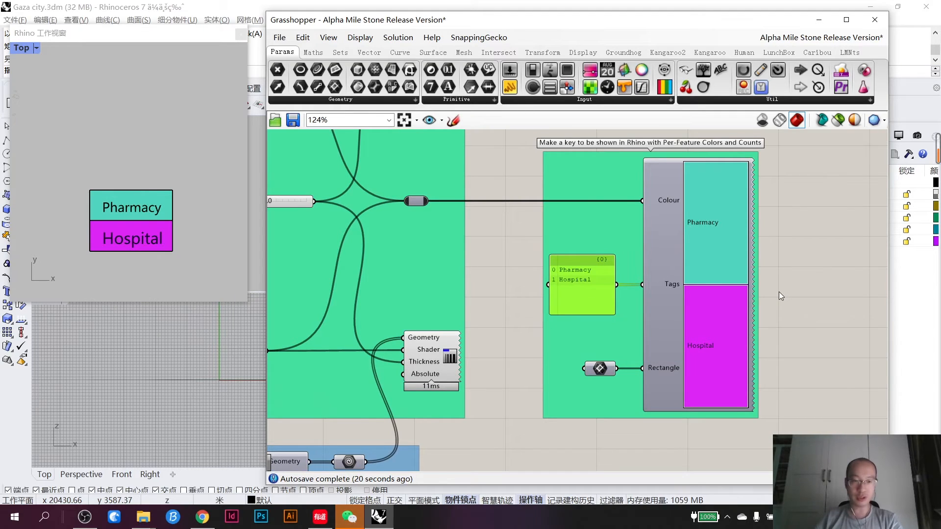
# Step: Inspect the overall coverage map in the Top viewport and the colour swatches feeding the previews and legend
pyautogui.click(813, 281)
pyautogui.scroll(-10, 97, 155)
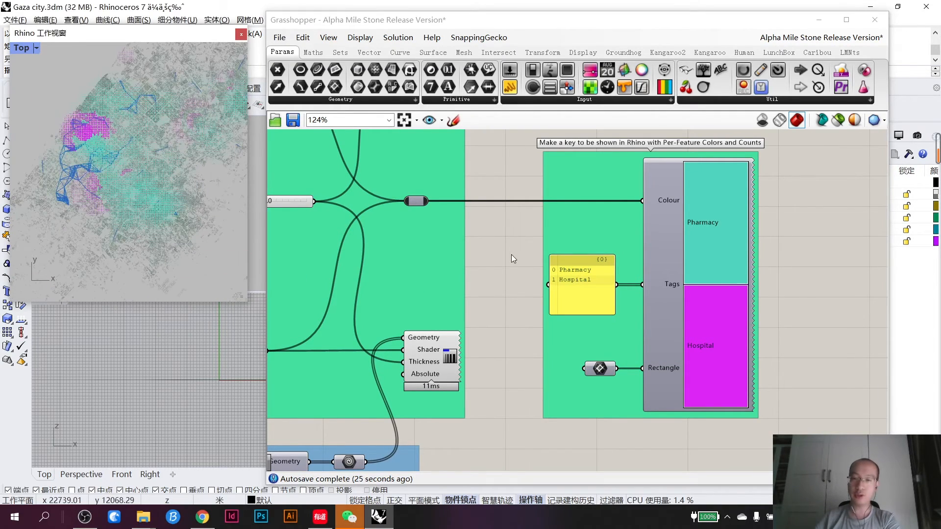
pyautogui.scroll(-2, 511, 254)
pyautogui.moveTo(511, 254); pyautogui.dragTo(619, 254, button='right')
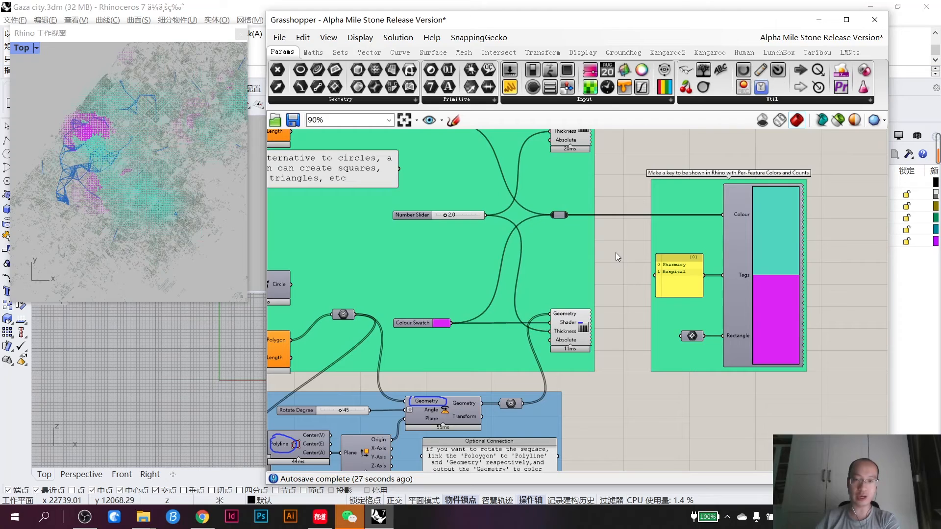
pyautogui.moveTo(512, 249); pyautogui.dragTo(613, 316, button='right')
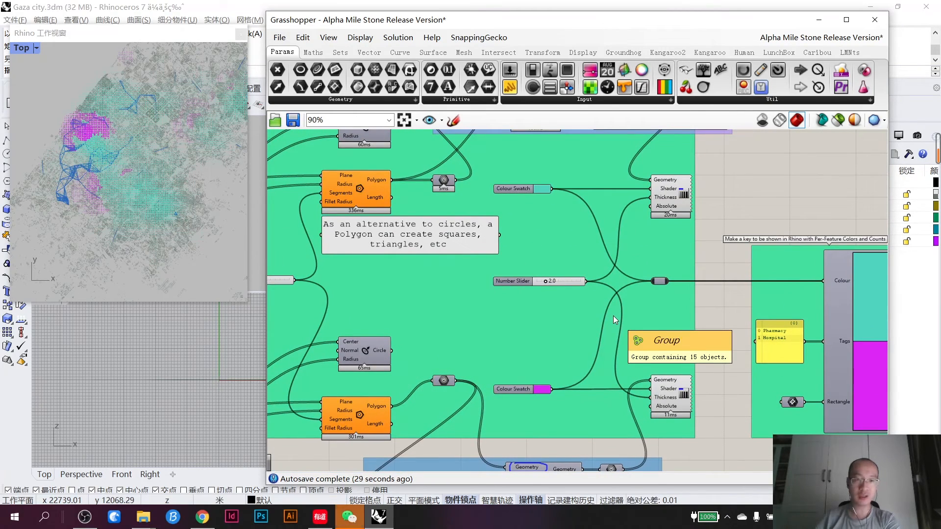